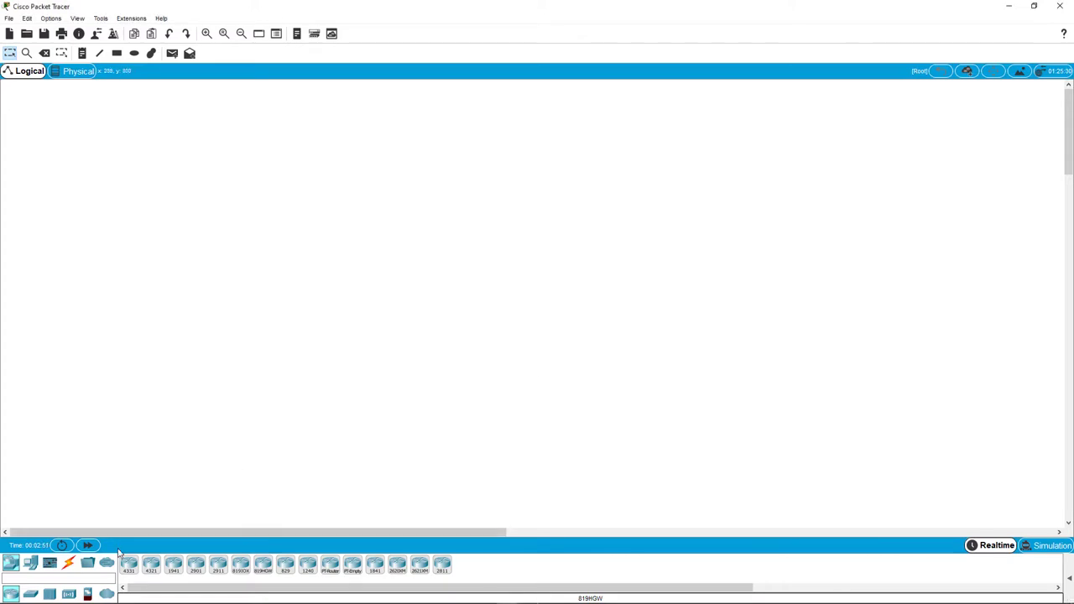
Step: Place three ISR4331 routers in a triangle: Router0, Router1 above-right, and Router2 to the right
{"action": "left_click_drag", "start_coordinate": [126, 569], "coordinate": [272, 333]}
{"action": "left_click", "coordinate": [272, 334]}
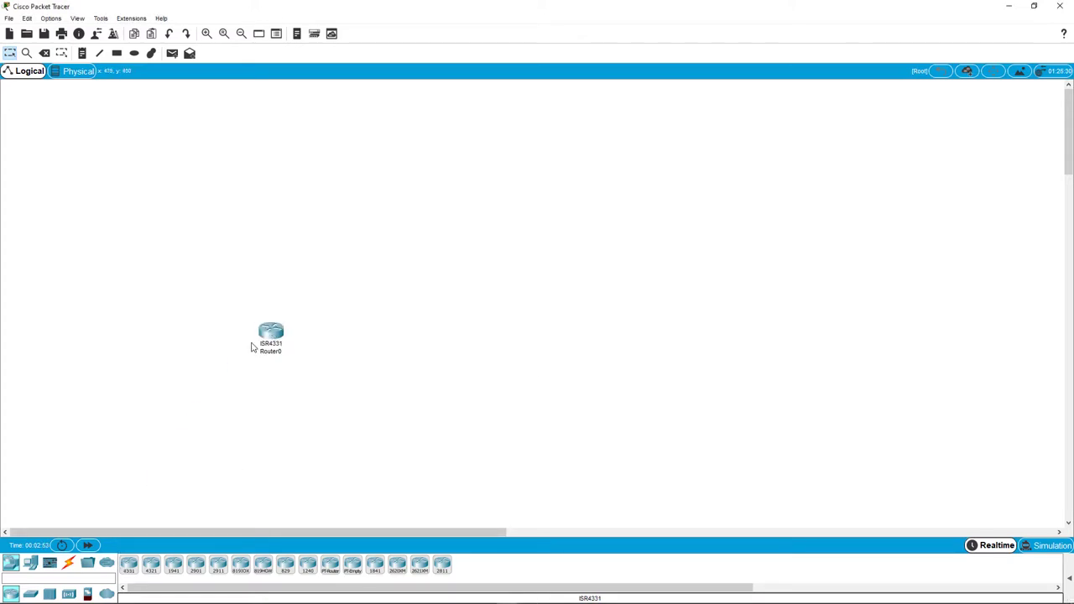
{"action": "left_click", "coordinate": [129, 563]}
{"action": "left_click", "coordinate": [326, 261]}
{"action": "left_click", "coordinate": [130, 567]}
{"action": "left_click", "coordinate": [353, 353]}
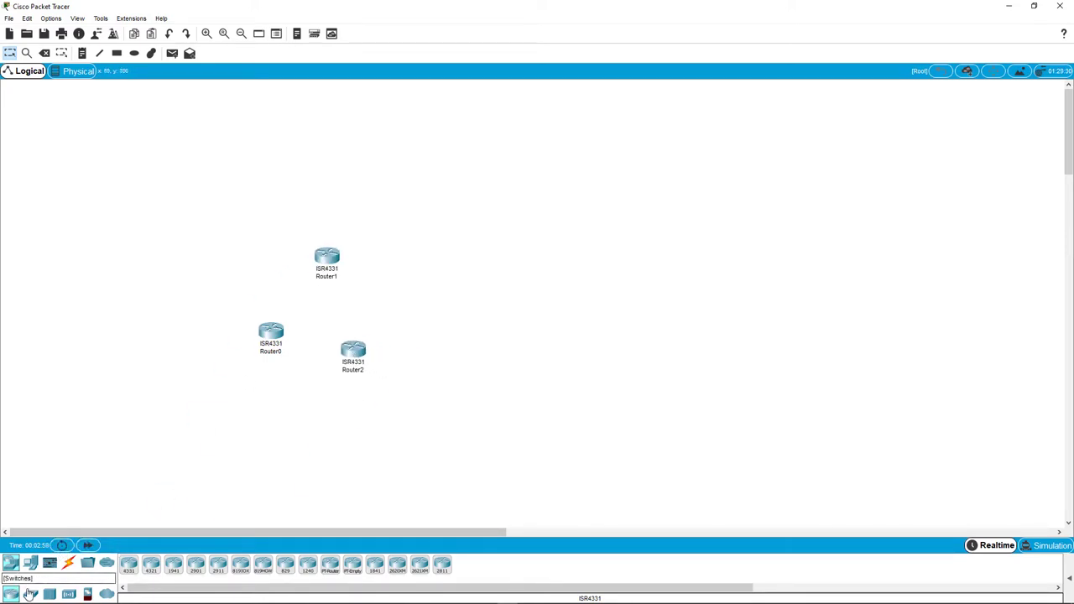
Step: Add three 2960 switches: left of Router0, right of Router2, and above Router1
{"action": "left_click", "coordinate": [30, 593]}
{"action": "left_click", "coordinate": [128, 564]}
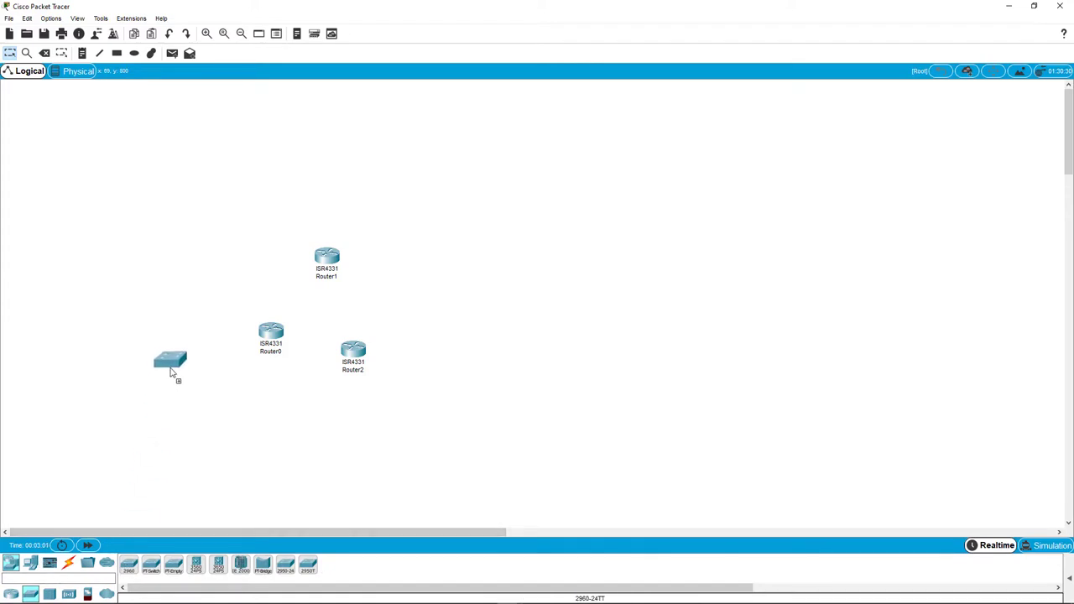
{"action": "left_click", "coordinate": [172, 361]}
{"action": "left_click", "coordinate": [128, 564]}
{"action": "left_click", "coordinate": [437, 383]}
{"action": "left_click", "coordinate": [128, 563]}
{"action": "left_click", "coordinate": [342, 199]}
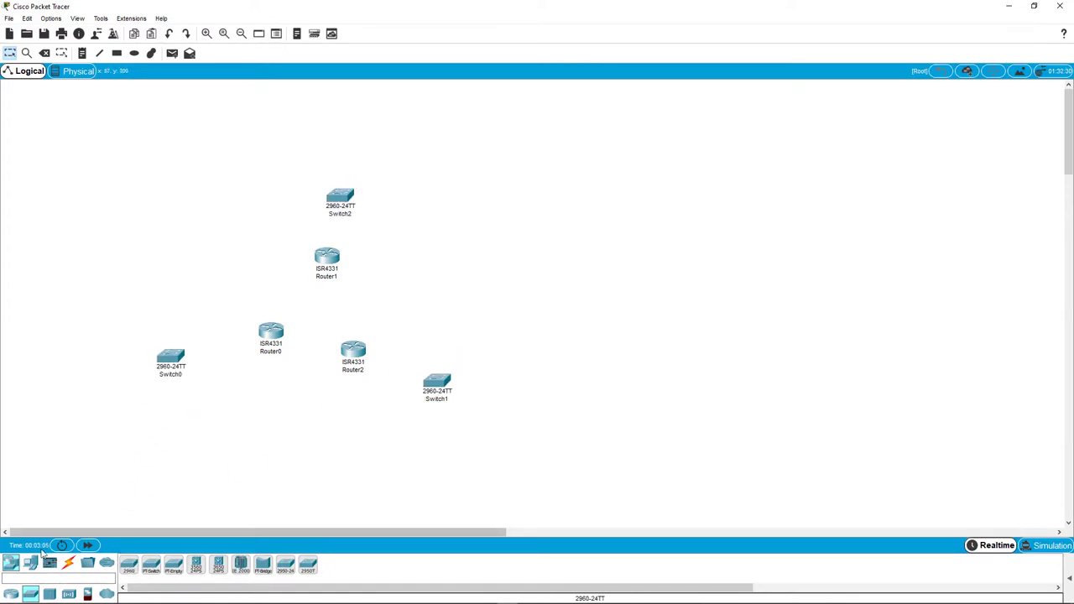
Step: Add three PCs (PC0, PC1, PC2), each placed beyond its switch
{"action": "left_click", "coordinate": [31, 562]}
{"action": "left_click", "coordinate": [129, 563]}
{"action": "left_click", "coordinate": [108, 380]}
{"action": "left_click", "coordinate": [129, 570]}
{"action": "left_click", "coordinate": [521, 392]}
{"action": "left_click", "coordinate": [129, 567]}
{"action": "left_click", "coordinate": [343, 130]}
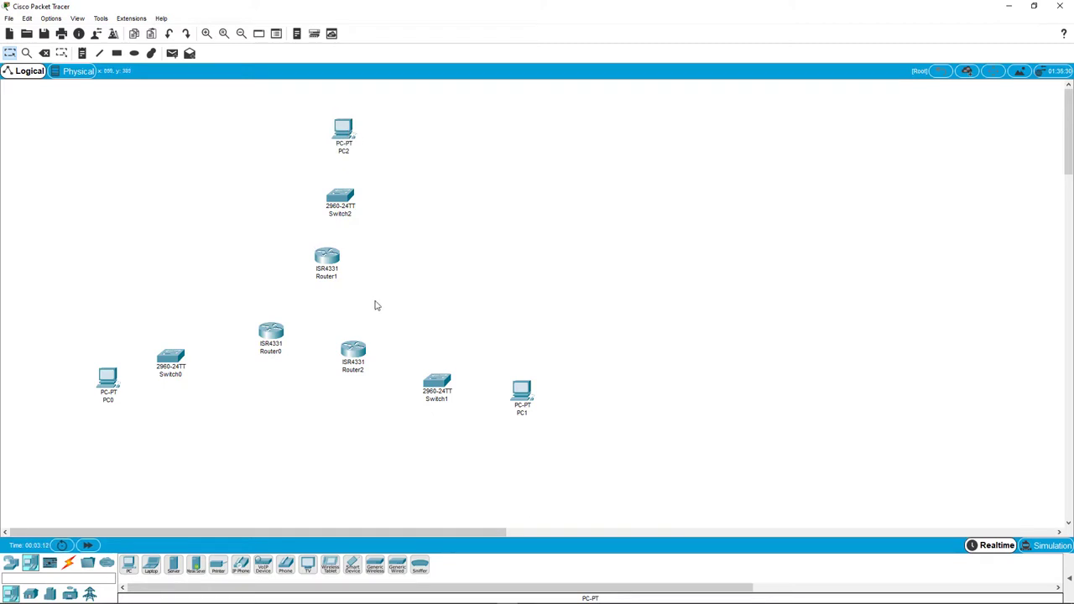
Step: Install a NIM-2T serial module in Router0's empty slot, dismissing the power-on warning
{"action": "left_click", "coordinate": [270, 335]}
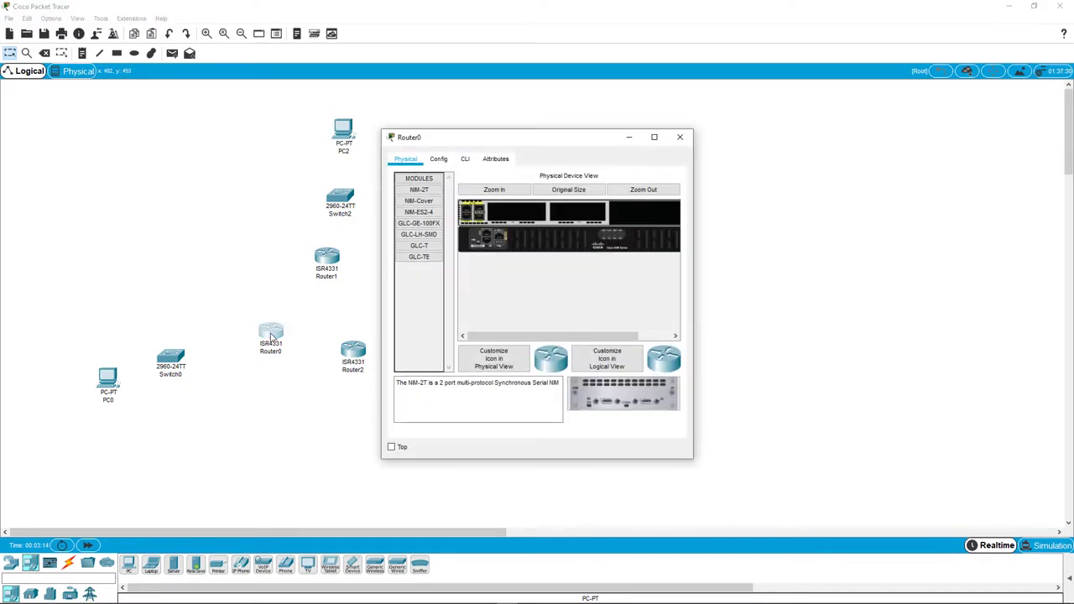
{"action": "left_click_drag", "start_coordinate": [693, 277], "coordinate": [890, 282]}
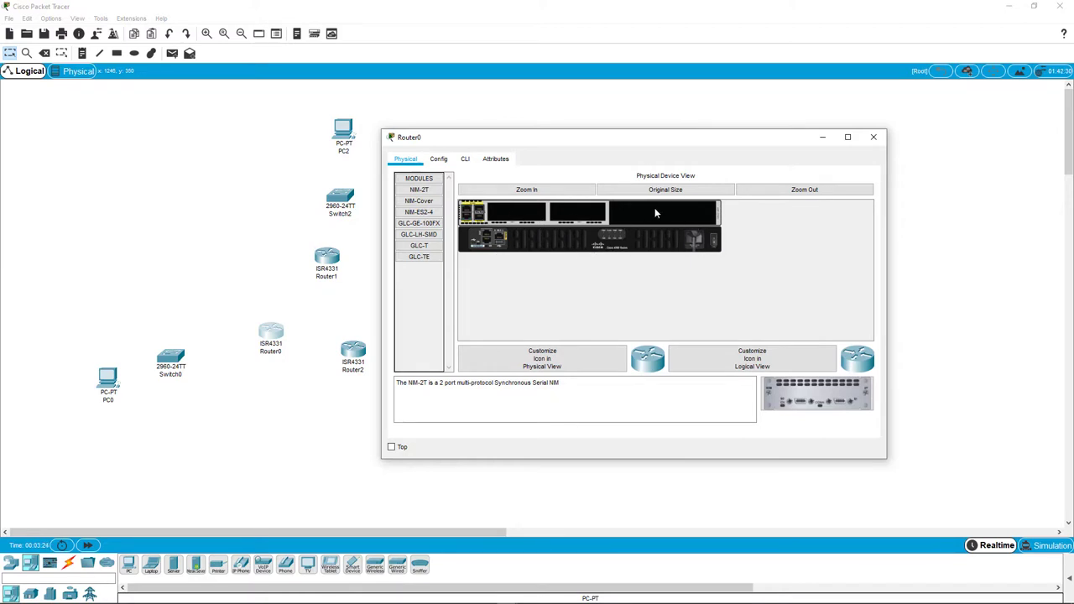
{"action": "left_click", "coordinate": [803, 398]}
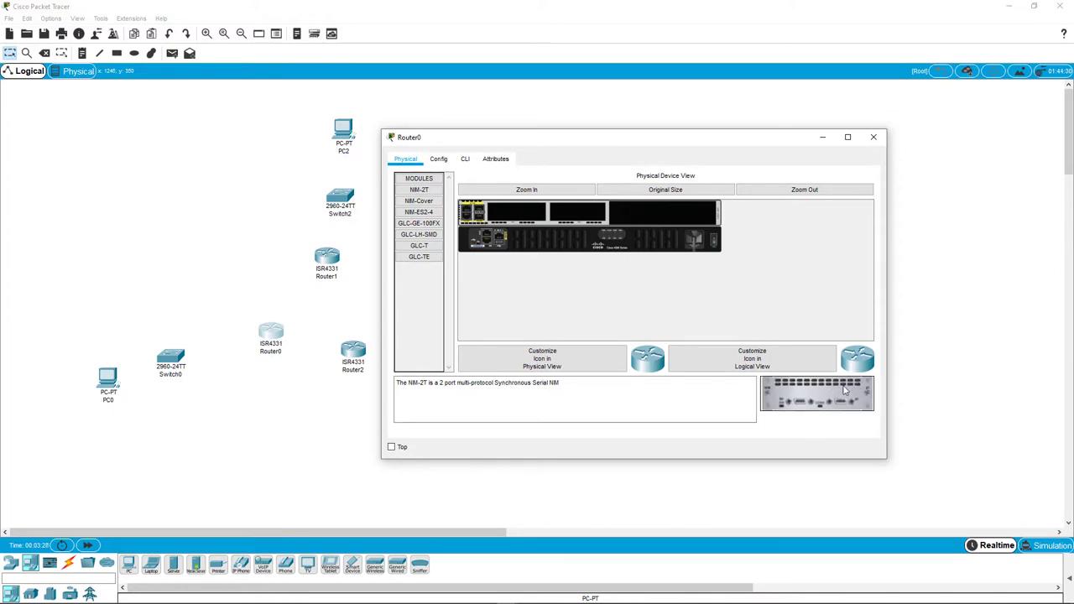
{"action": "left_click_drag", "start_coordinate": [833, 401], "coordinate": [521, 216]}
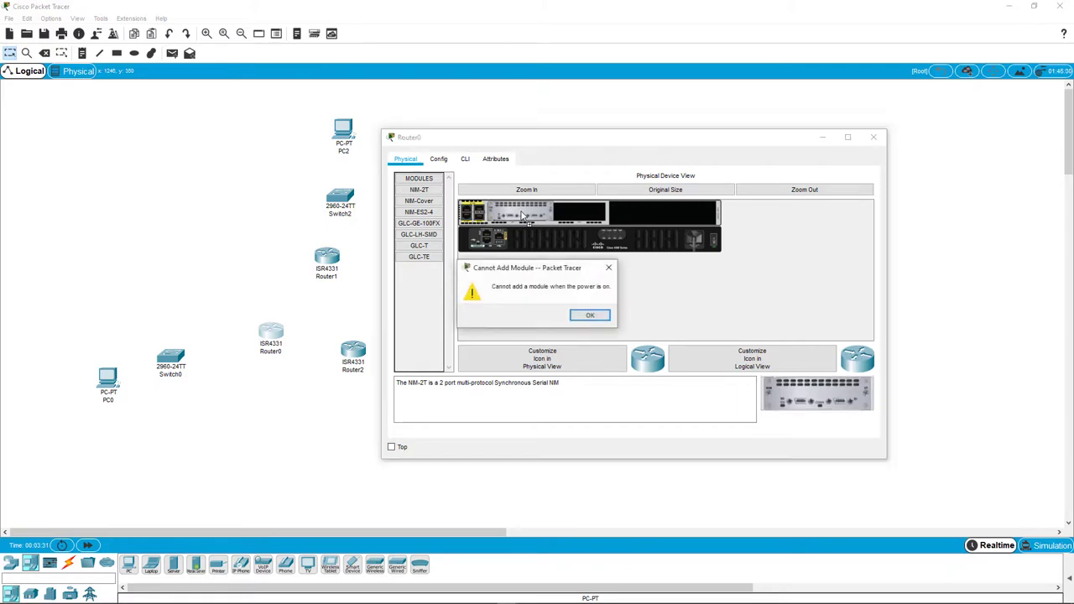
{"action": "left_click", "coordinate": [589, 316]}
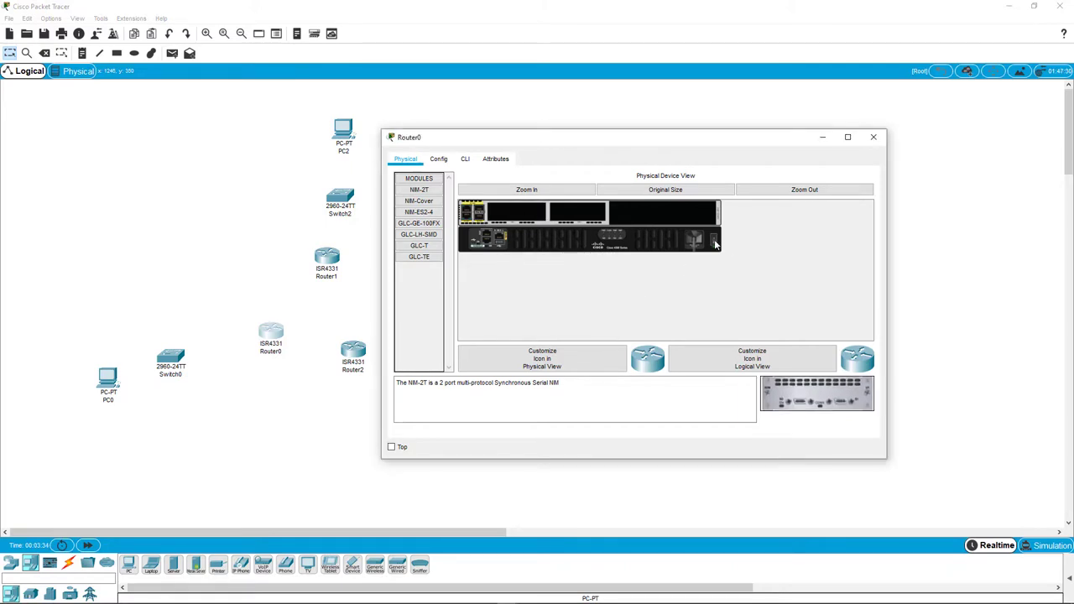
{"action": "left_click_drag", "start_coordinate": [806, 401], "coordinate": [528, 218]}
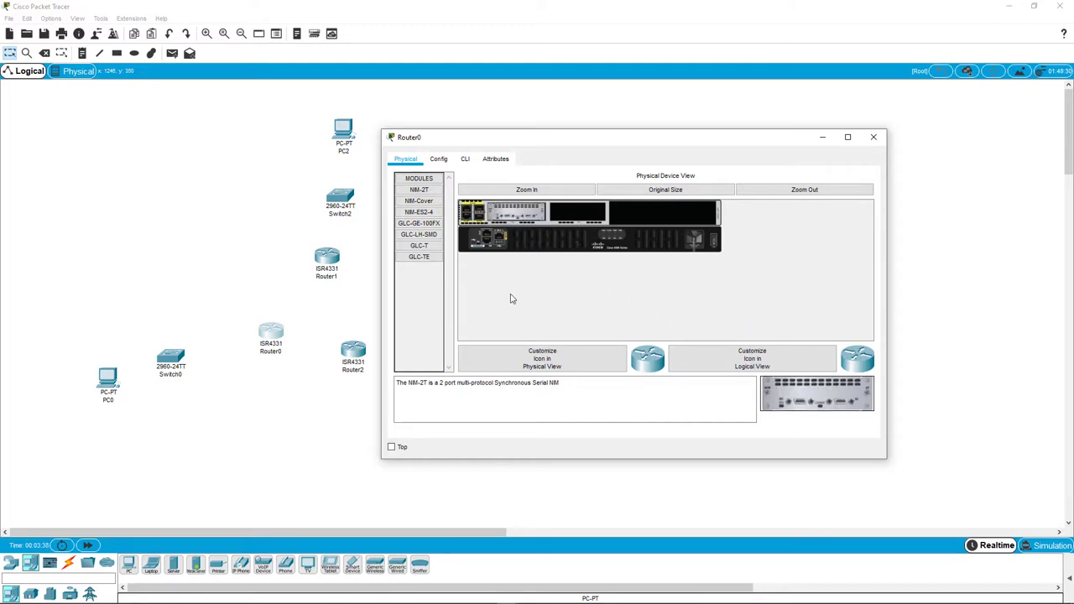
Step: Zoom Router0's chassis picture in and back out, close its window, and open Router1
{"action": "left_click", "coordinate": [560, 190]}
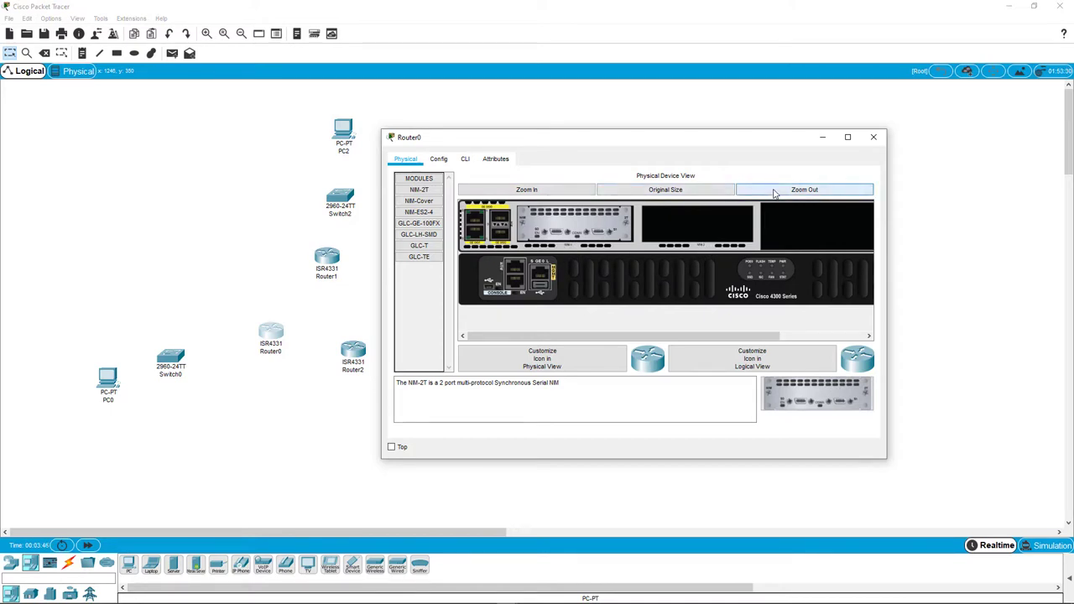
{"action": "left_click", "coordinate": [803, 190]}
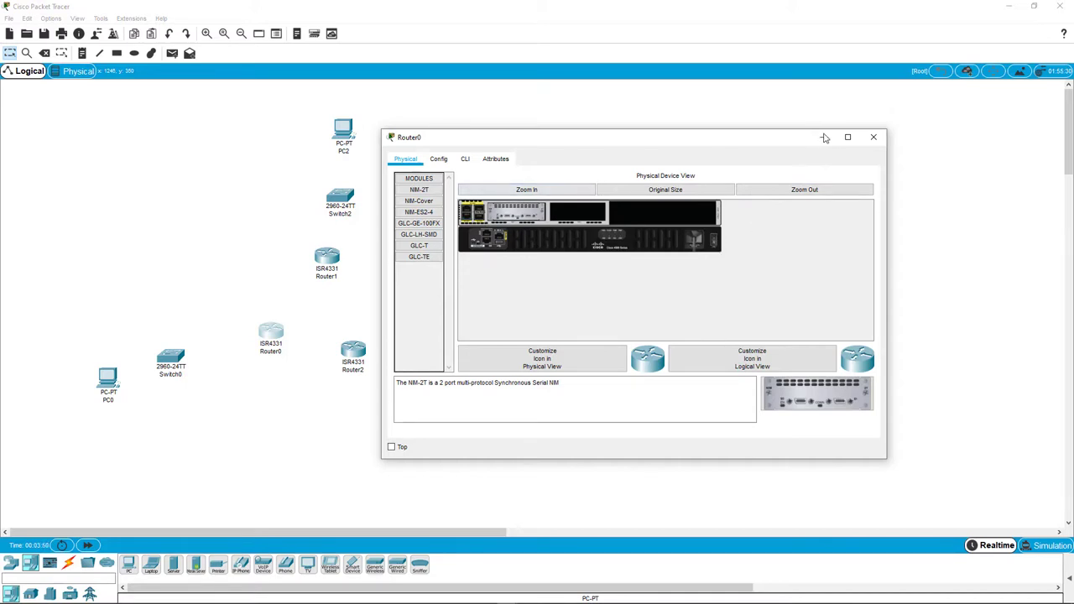
{"action": "left_click", "coordinate": [873, 137]}
{"action": "left_click", "coordinate": [327, 258]}
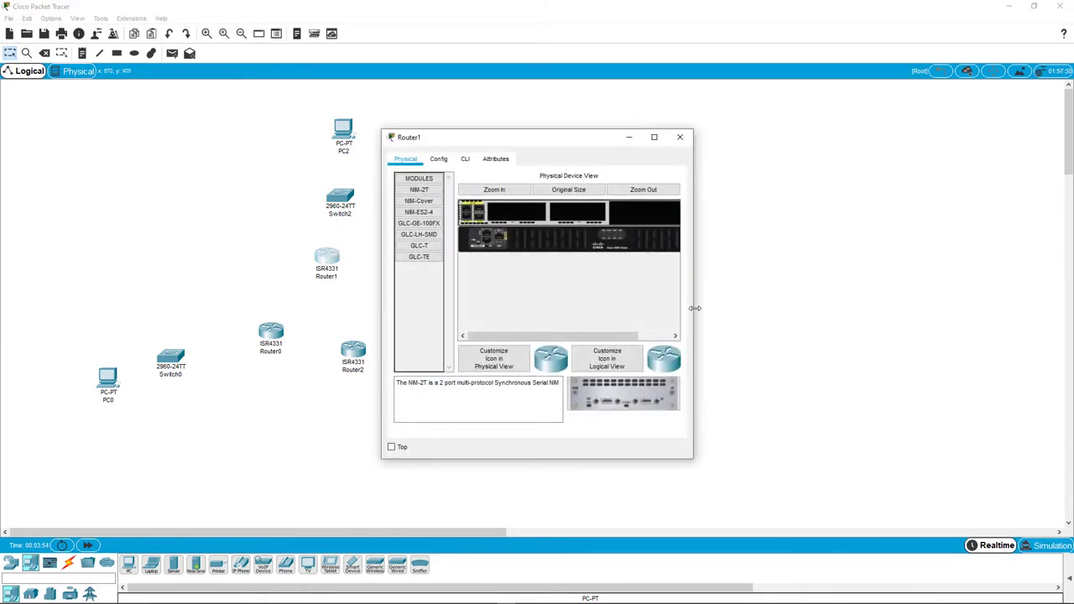
Step: Install a NIM-2T serial module in Router1 and close its window
{"action": "left_click_drag", "start_coordinate": [694, 309], "coordinate": [866, 296]}
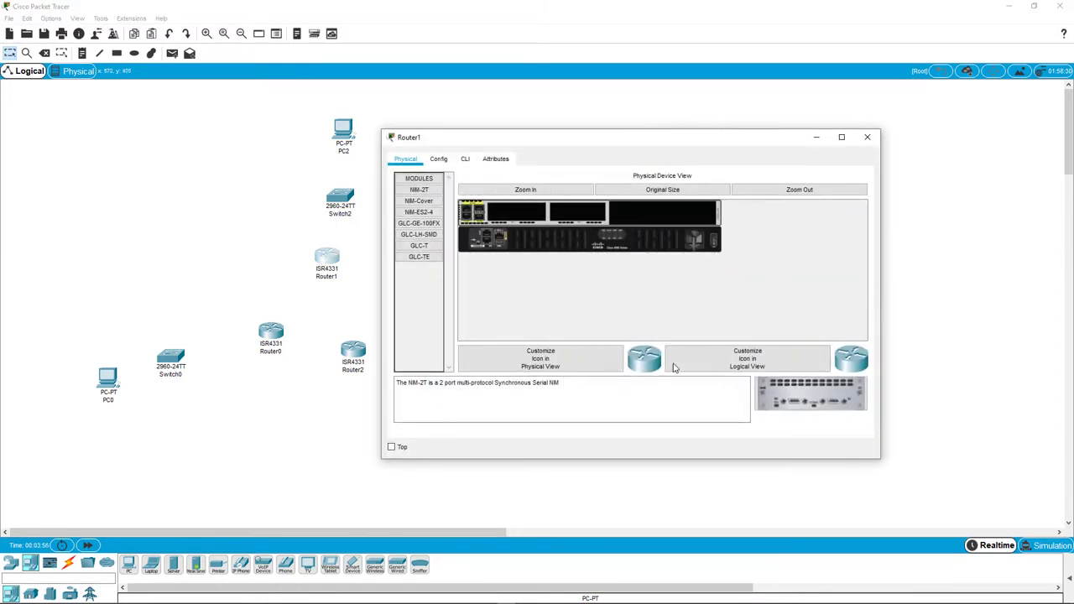
{"action": "left_click_drag", "start_coordinate": [806, 395], "coordinate": [516, 215]}
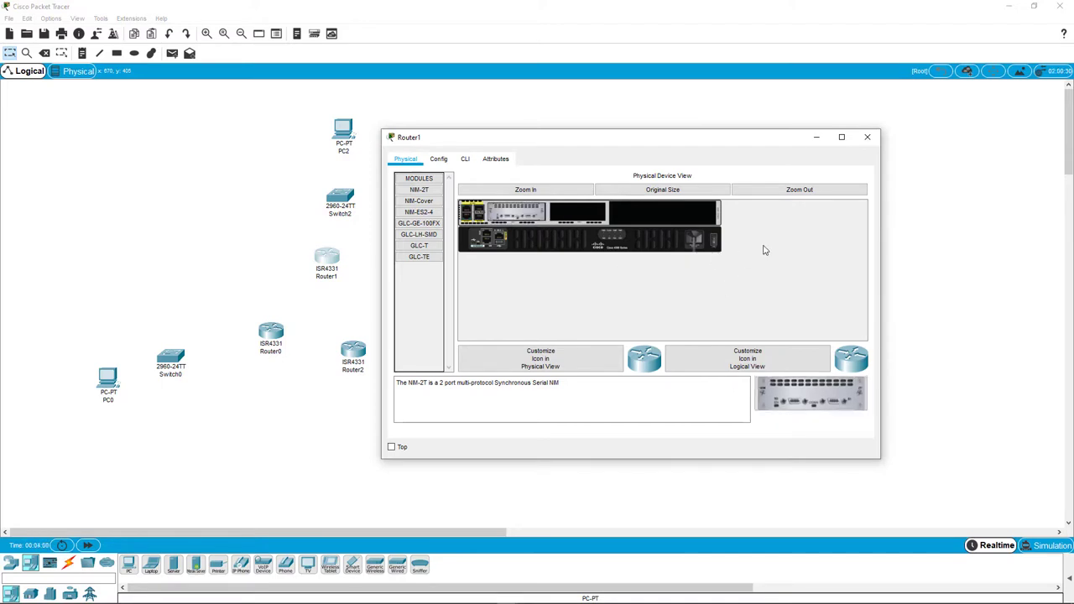
{"action": "left_click", "coordinate": [867, 136]}
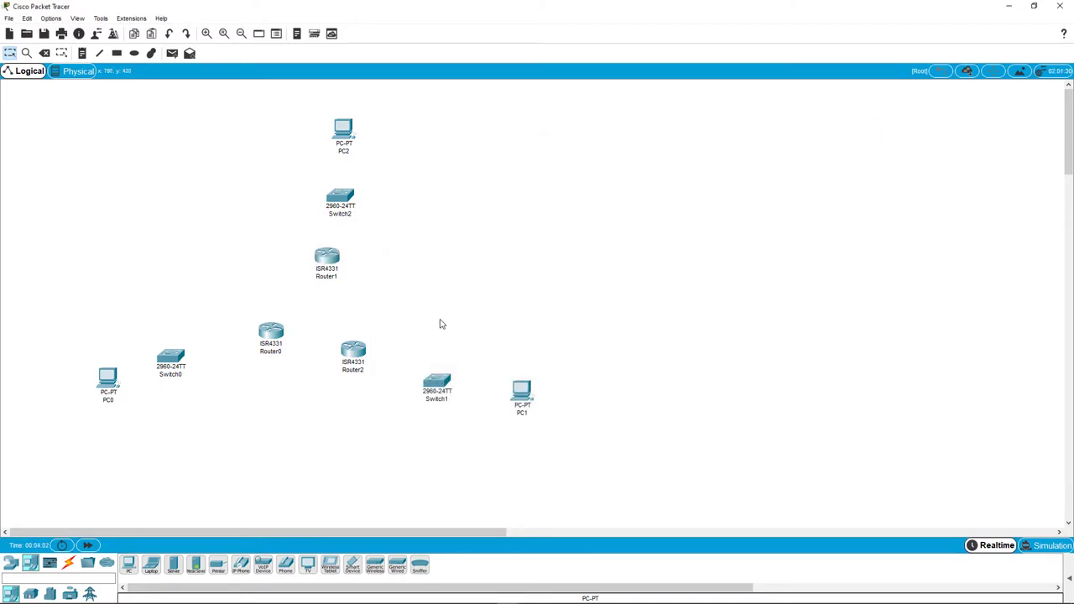
Step: Nudge Router2 up, fit a NIM-2T module in it, and power it back on
{"action": "left_click_drag", "start_coordinate": [360, 353], "coordinate": [378, 335]}
{"action": "left_click", "coordinate": [370, 335]}
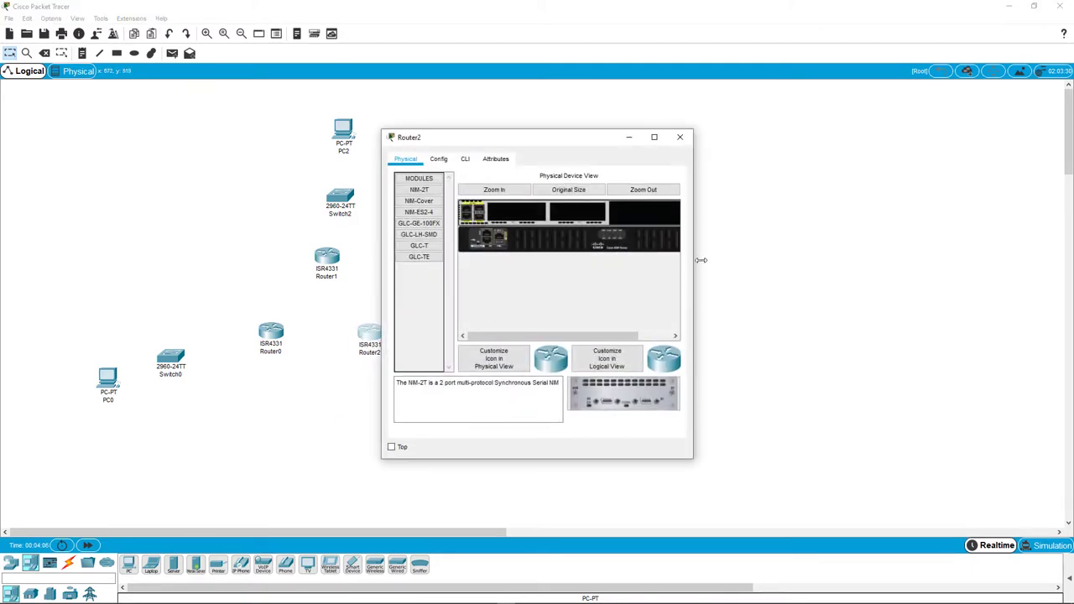
{"action": "left_click_drag", "start_coordinate": [693, 262], "coordinate": [906, 262]}
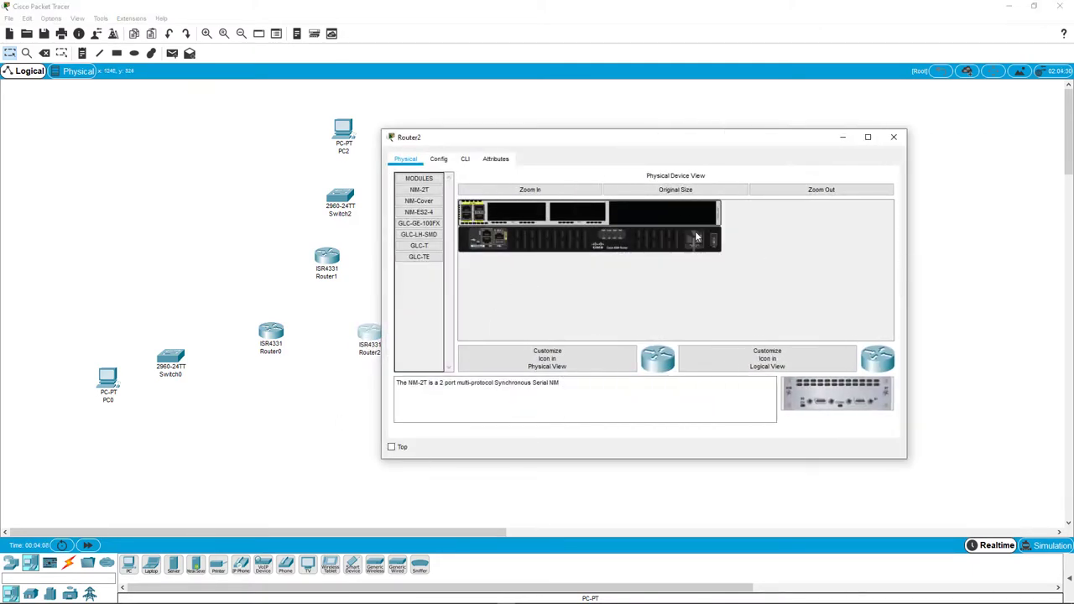
{"action": "left_click_drag", "start_coordinate": [835, 393], "coordinate": [525, 228]}
{"action": "left_click", "coordinate": [715, 240]}
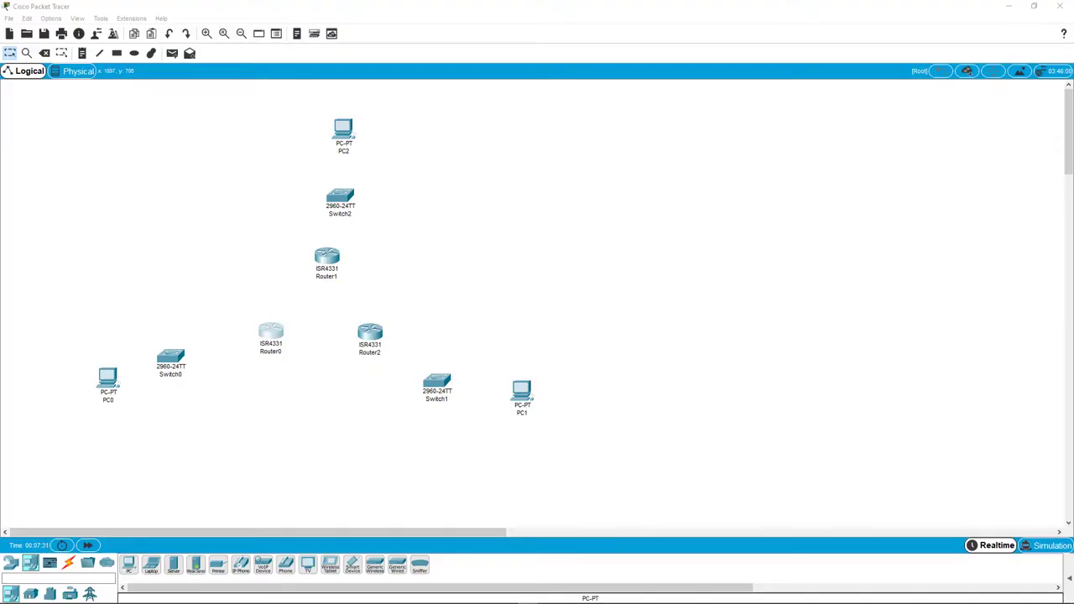
Step: Open Router0's physical view and widen the window to show the NIM-2T-equipped chassis
{"action": "left_click", "coordinate": [271, 336]}
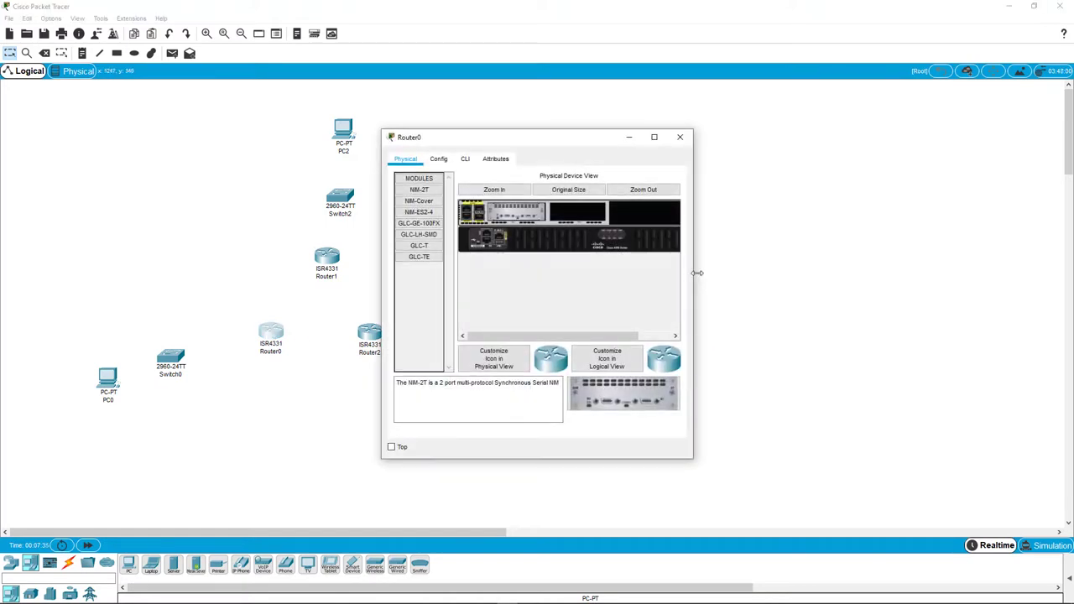
{"action": "left_click_drag", "start_coordinate": [697, 272], "coordinate": [921, 273]}
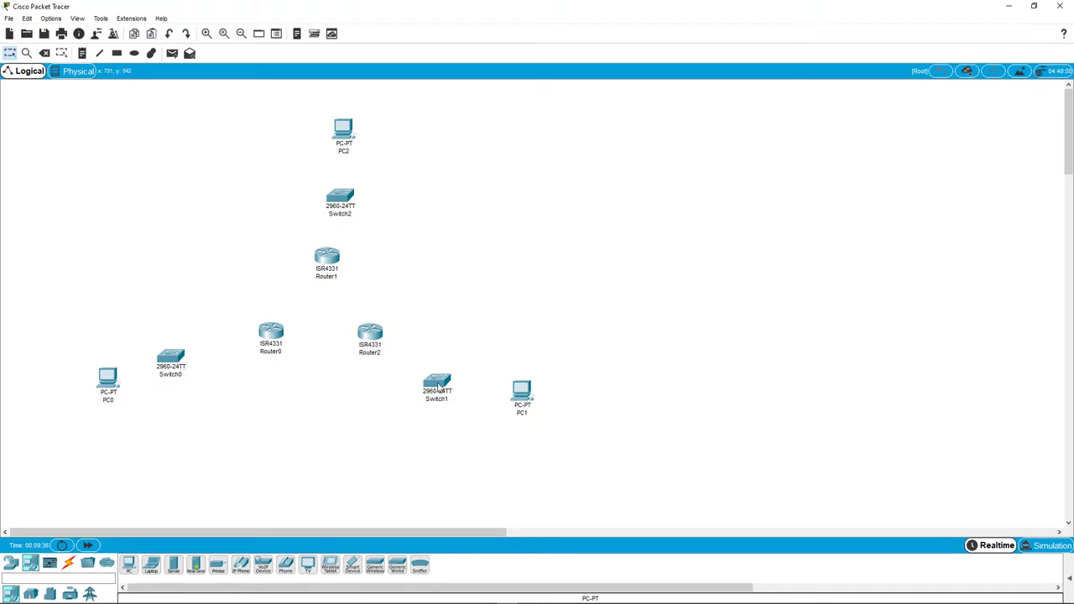
Step: Open Switch1's physical view, widen it, and zoom in on the switch's ports
{"action": "left_click", "coordinate": [437, 384]}
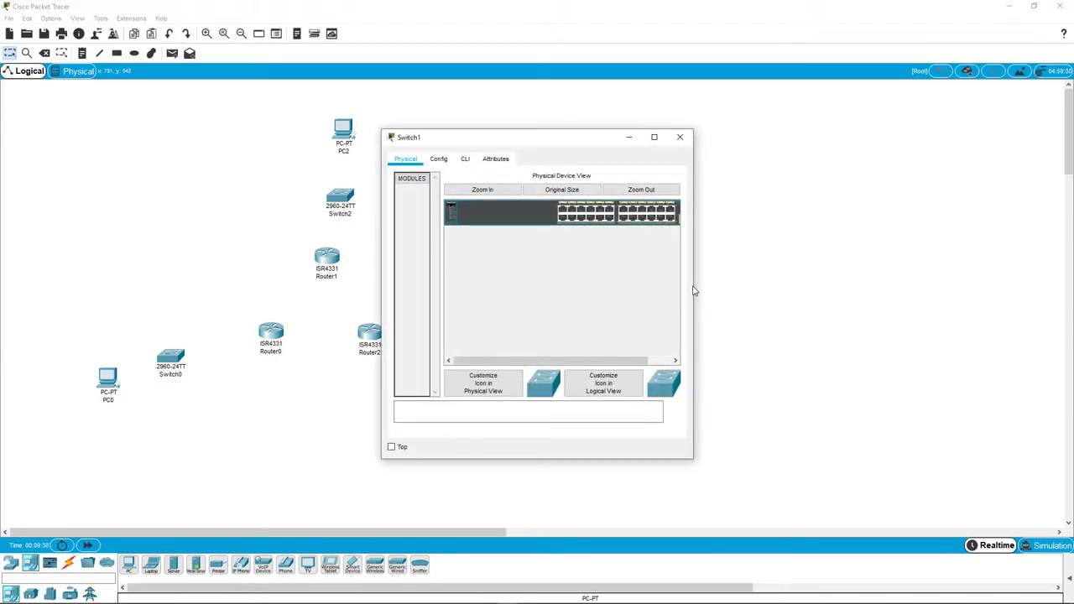
{"action": "left_click_drag", "start_coordinate": [694, 286], "coordinate": [830, 299]}
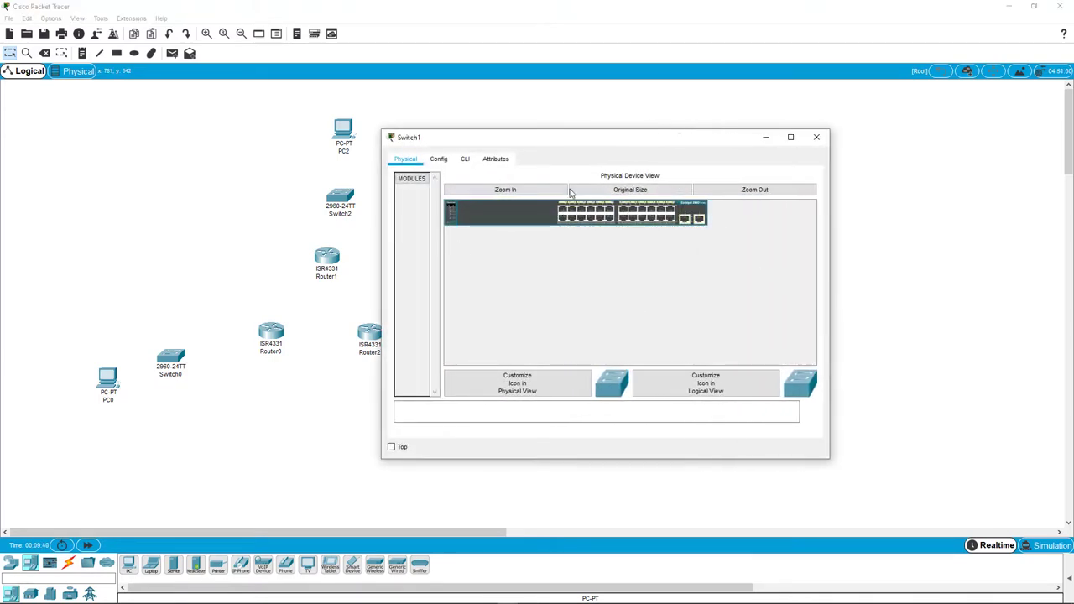
{"action": "left_click", "coordinate": [528, 189]}
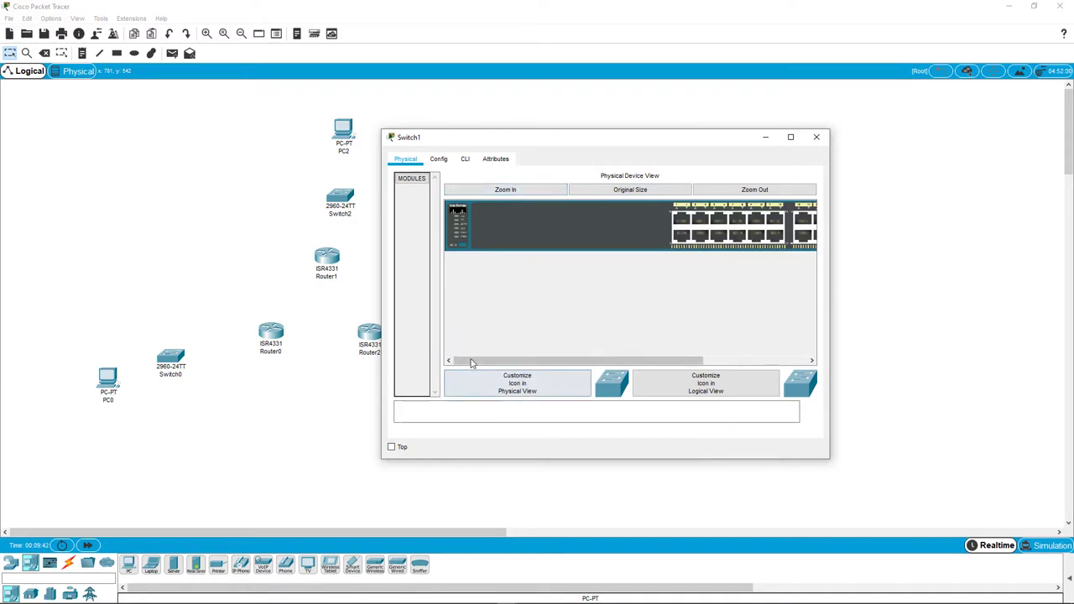
{"action": "left_click_drag", "start_coordinate": [473, 360], "coordinate": [436, 365]}
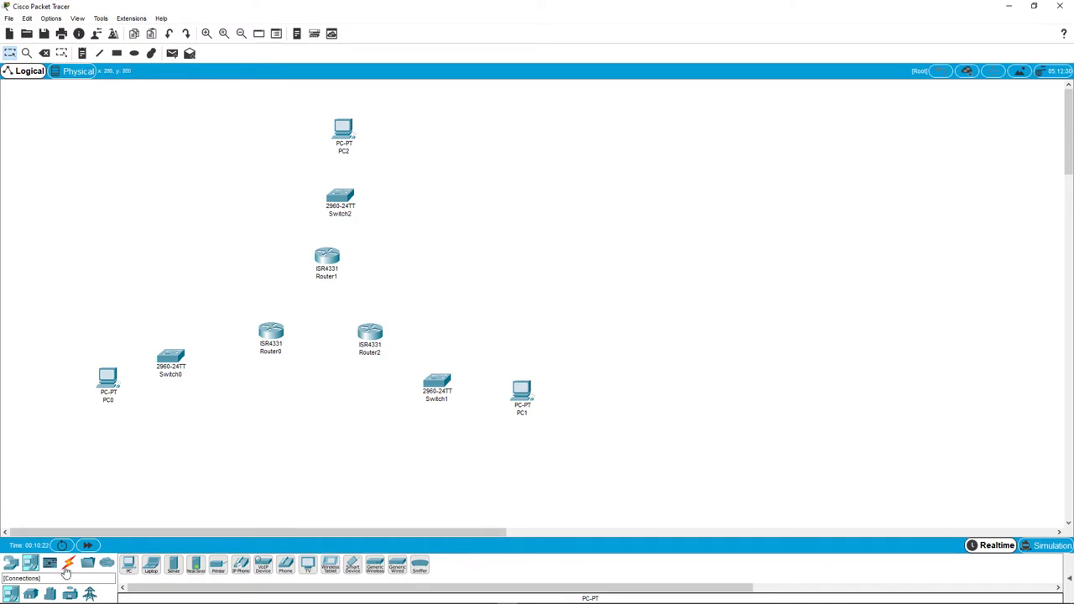
Step: Select the Serial DCE cable, start at Router0, then dismiss its port list without connecting
{"action": "left_click", "coordinate": [70, 565]}
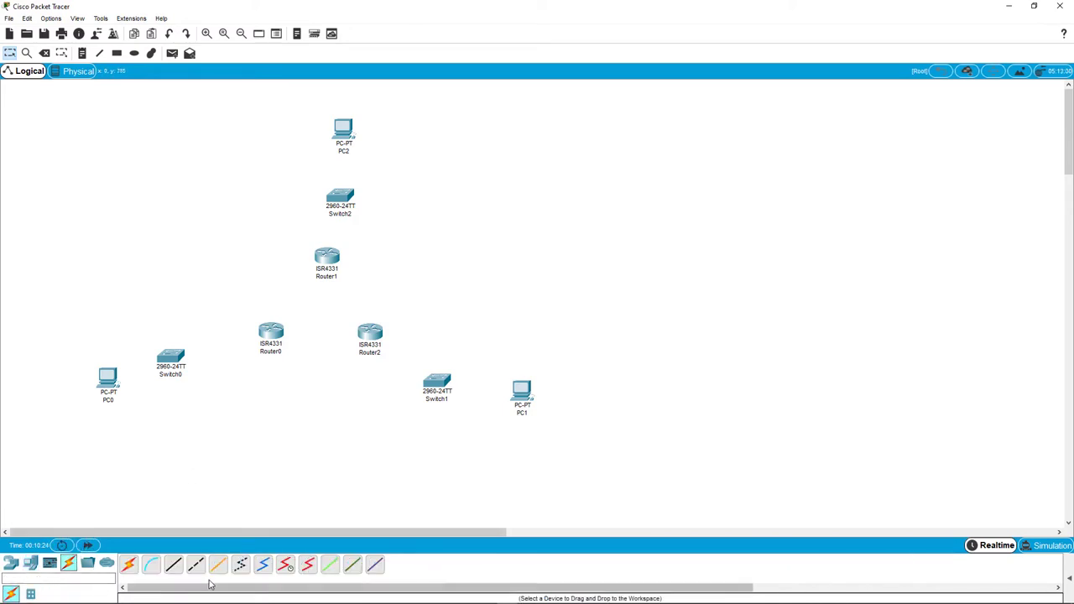
{"action": "left_click", "coordinate": [285, 565]}
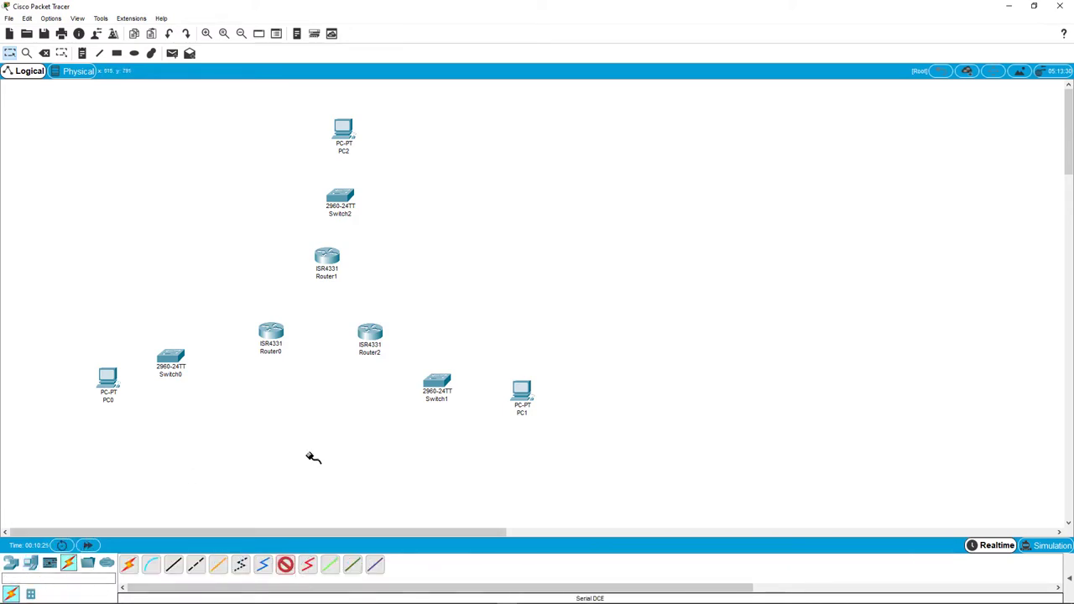
{"action": "left_click", "coordinate": [272, 333]}
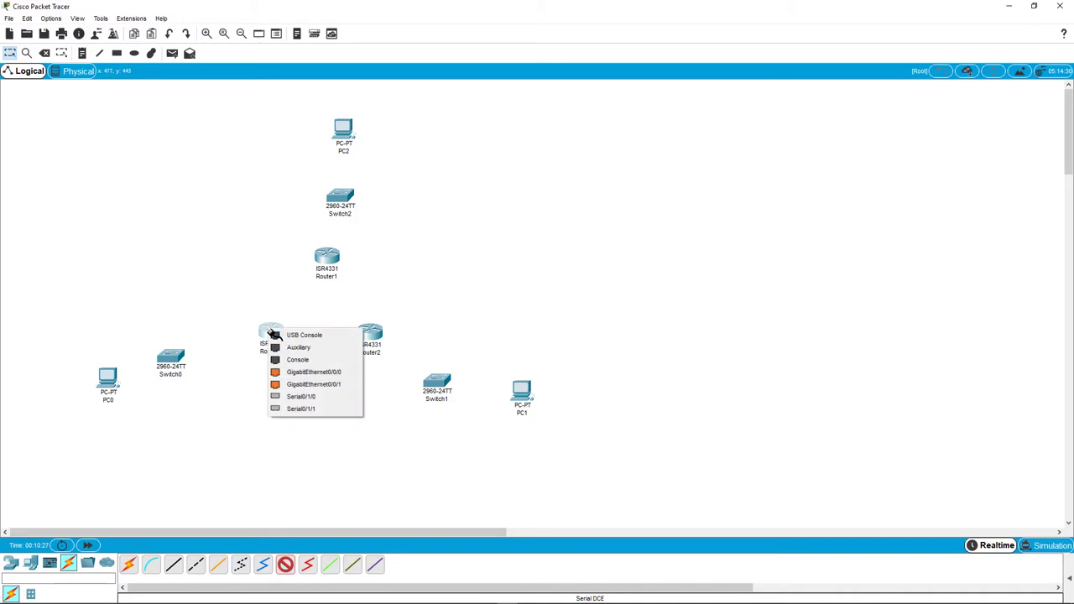
{"action": "left_click", "coordinate": [312, 437]}
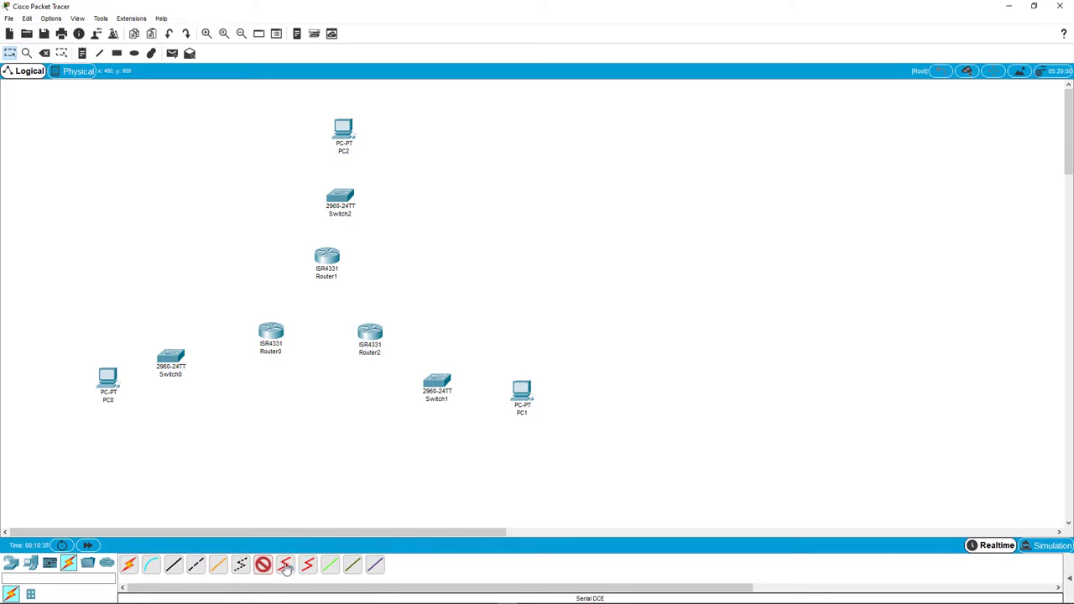
Step: Select and then deselect the Copper Straight-Through cable, leaving no cable chosen
{"action": "left_click", "coordinate": [173, 565]}
{"action": "left_click", "coordinate": [173, 564]}
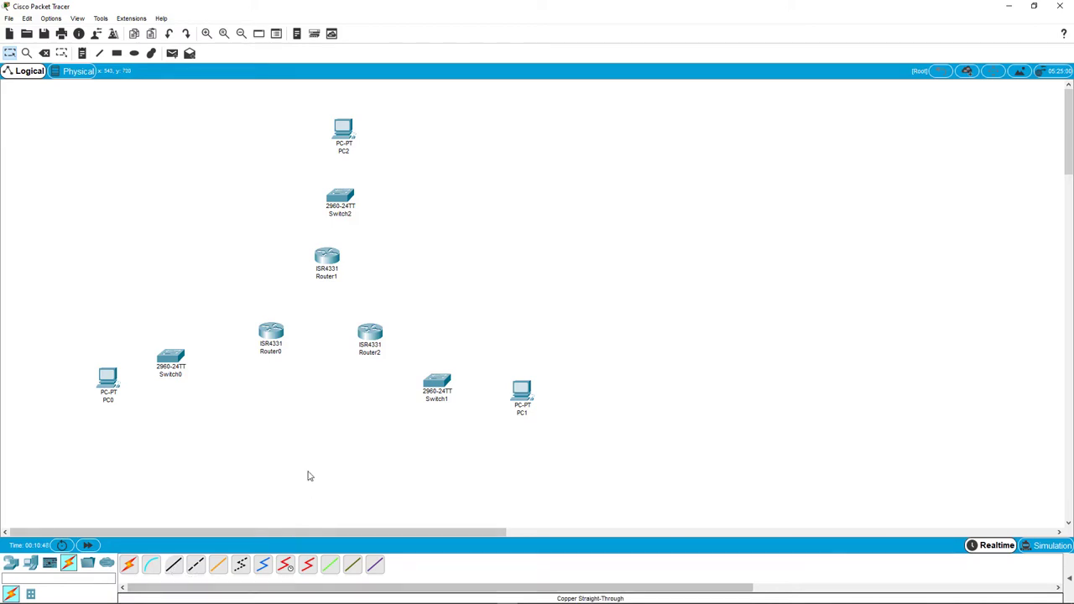
Step: Open Router0's window and zoom in on its chassis to inspect the NIM-2T module
{"action": "left_click", "coordinate": [274, 332]}
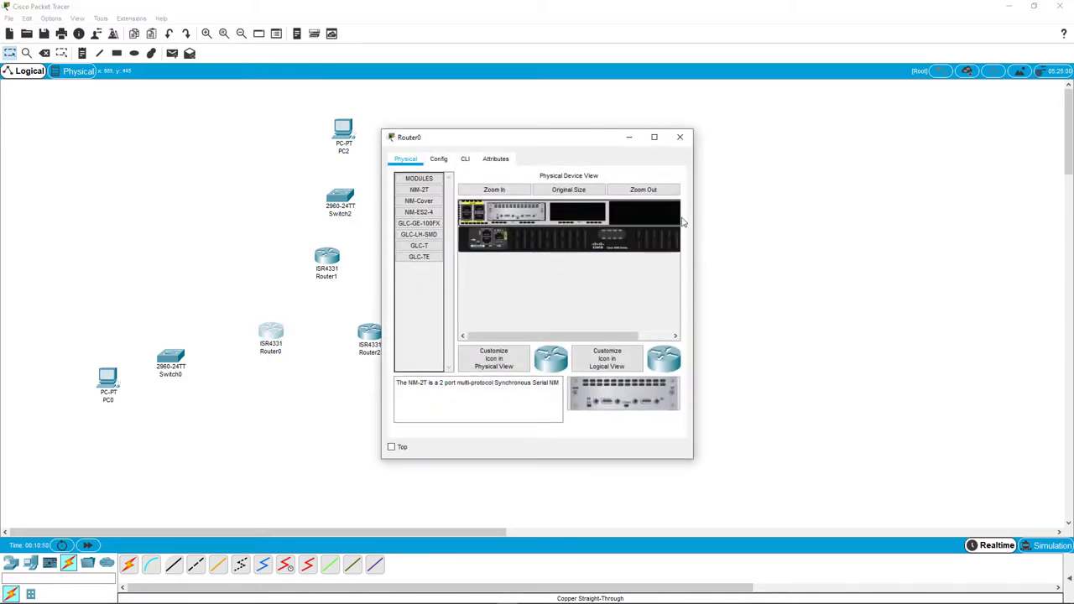
{"action": "left_click", "coordinate": [503, 189]}
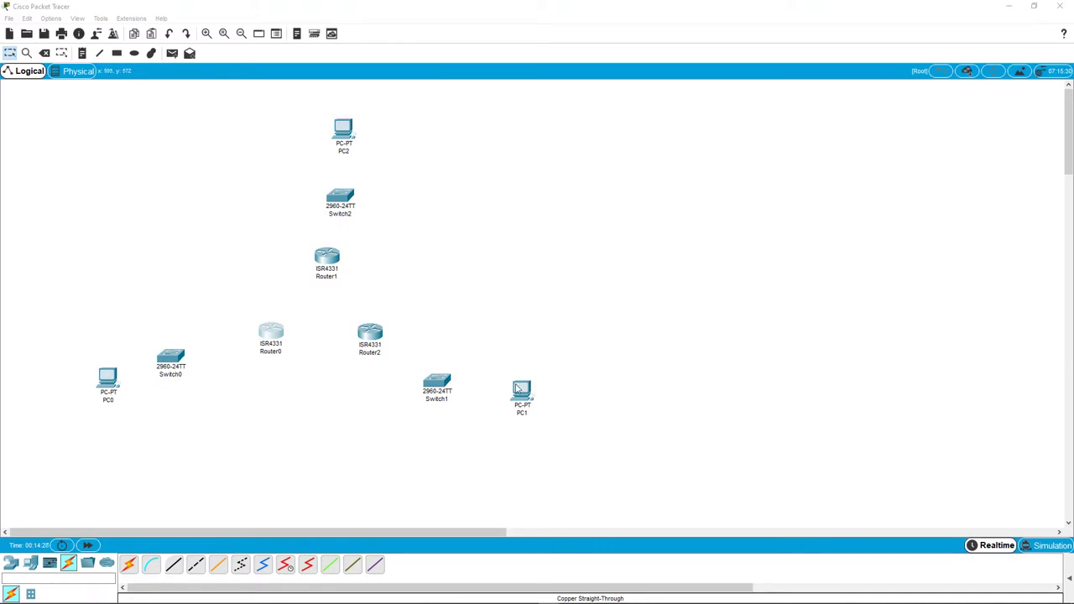
Step: Raise Switch1, PC1, Switch0 and PC0 level with Router0 and Router2, then pick the Serial DTE cable
{"action": "left_click_drag", "start_coordinate": [434, 382], "coordinate": [461, 345]}
{"action": "left_click_drag", "start_coordinate": [520, 391], "coordinate": [543, 343]}
{"action": "left_click_drag", "start_coordinate": [172, 359], "coordinate": [171, 335]}
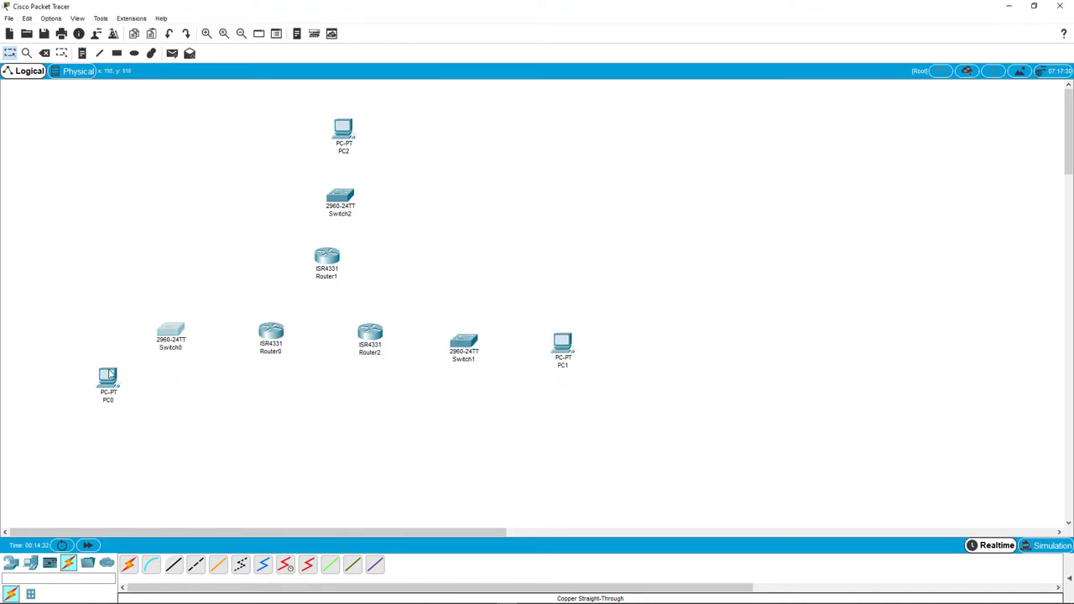
{"action": "left_click_drag", "start_coordinate": [110, 375], "coordinate": [95, 344]}
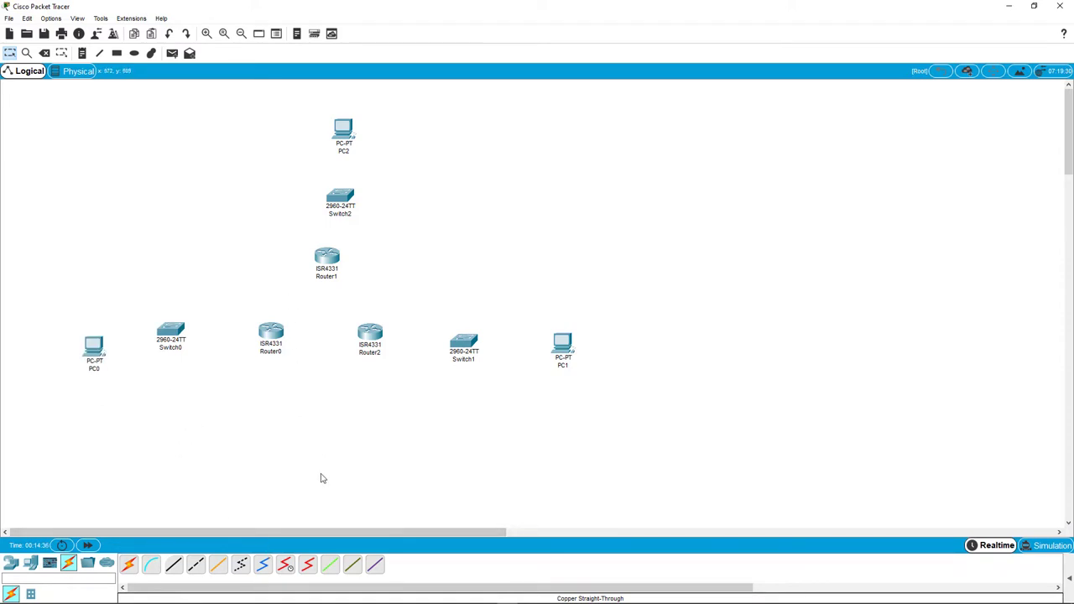
{"action": "left_click_drag", "start_coordinate": [94, 354], "coordinate": [92, 336]}
{"action": "left_click", "coordinate": [286, 564]}
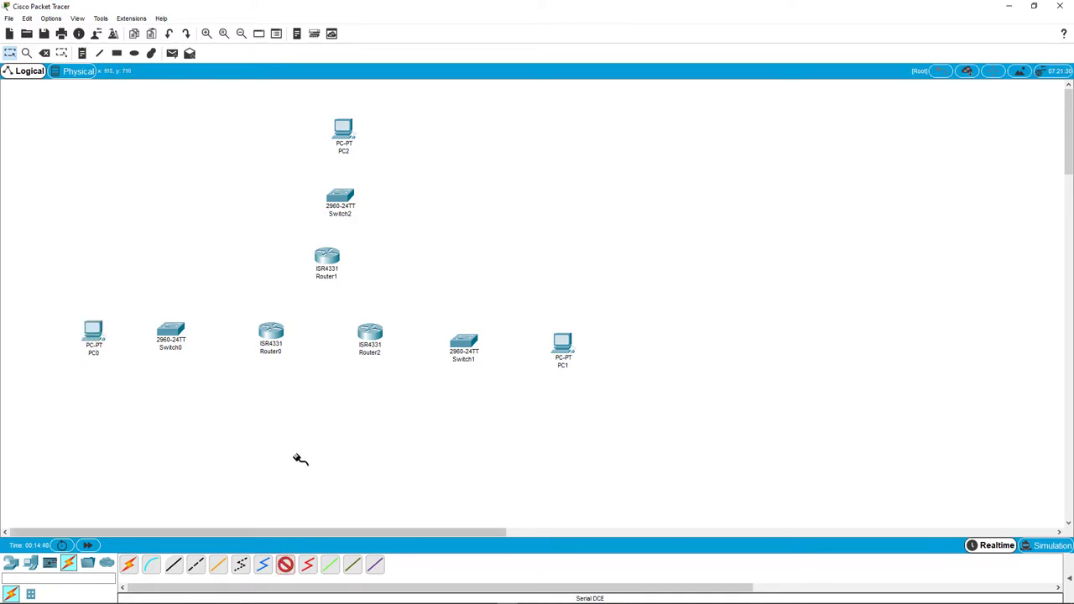
{"action": "left_click", "coordinate": [307, 564]}
Step: Cancel the cable tool and relabel the routers 'Rourter 1', 'Router 2' and 'Router 3'
{"action": "left_click", "coordinate": [288, 567]}
{"action": "key", "text": "Escape"}
{"action": "left_click", "coordinate": [279, 353]}
{"action": "type", "text": "Router 1"}
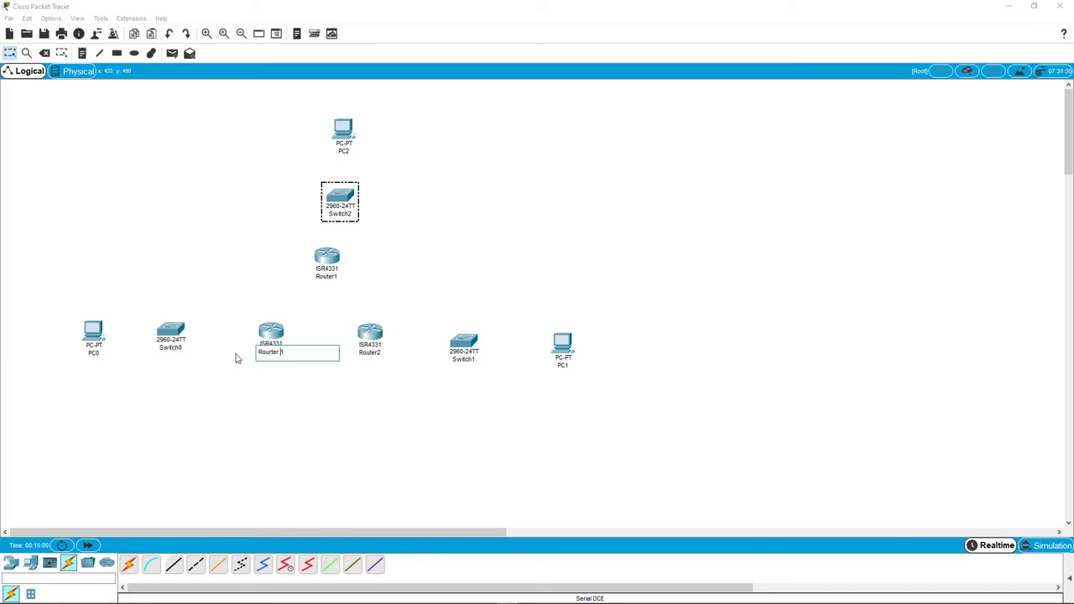
{"action": "left_click", "coordinate": [322, 279]}
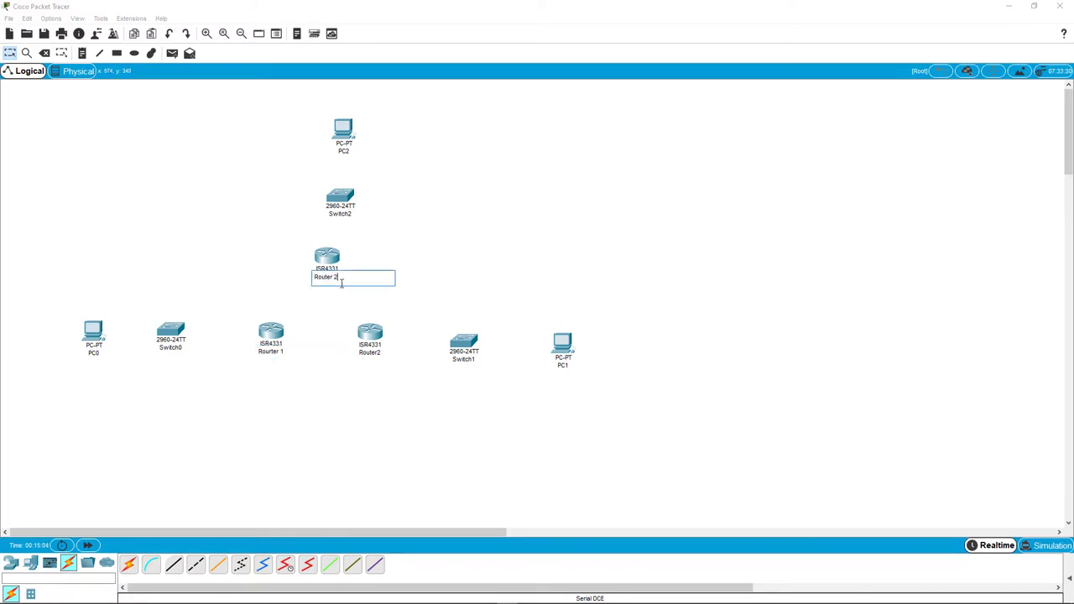
{"action": "left_click", "coordinate": [359, 373]}
{"action": "left_click", "coordinate": [379, 352]}
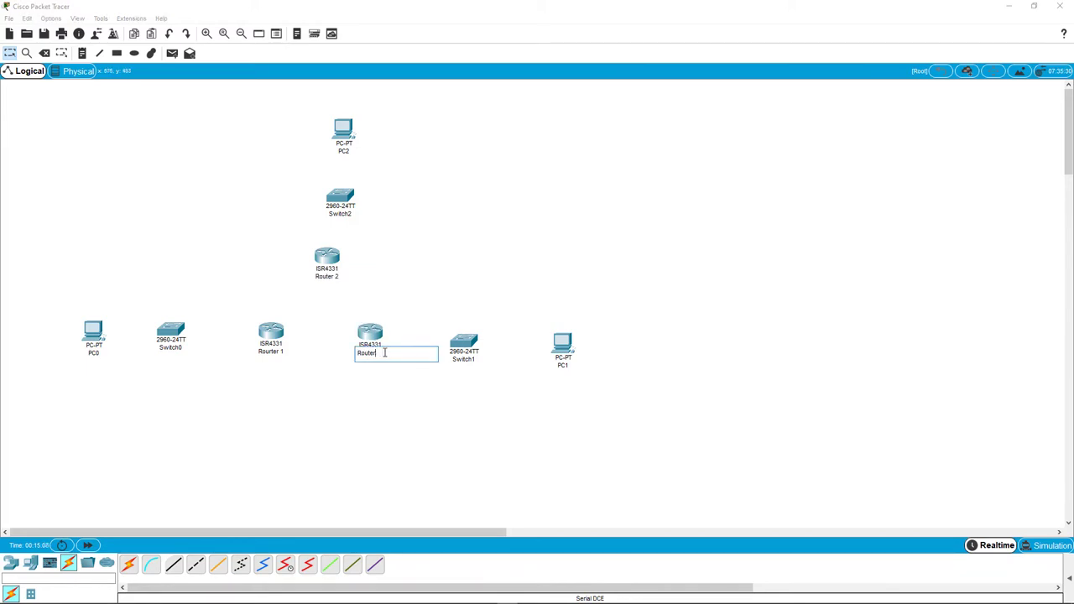
{"action": "left_click", "coordinate": [373, 393]}
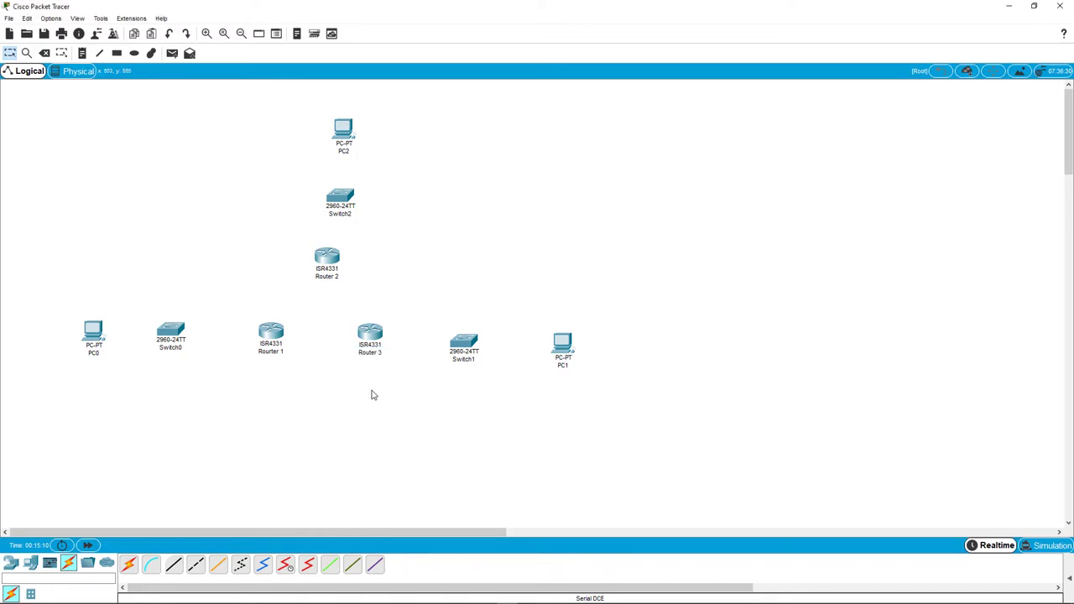
Step: Link Router 2 Serial0/1/0 to Router 1 Serial0/1/0 with a Serial DCE cable
{"action": "left_click", "coordinate": [286, 567]}
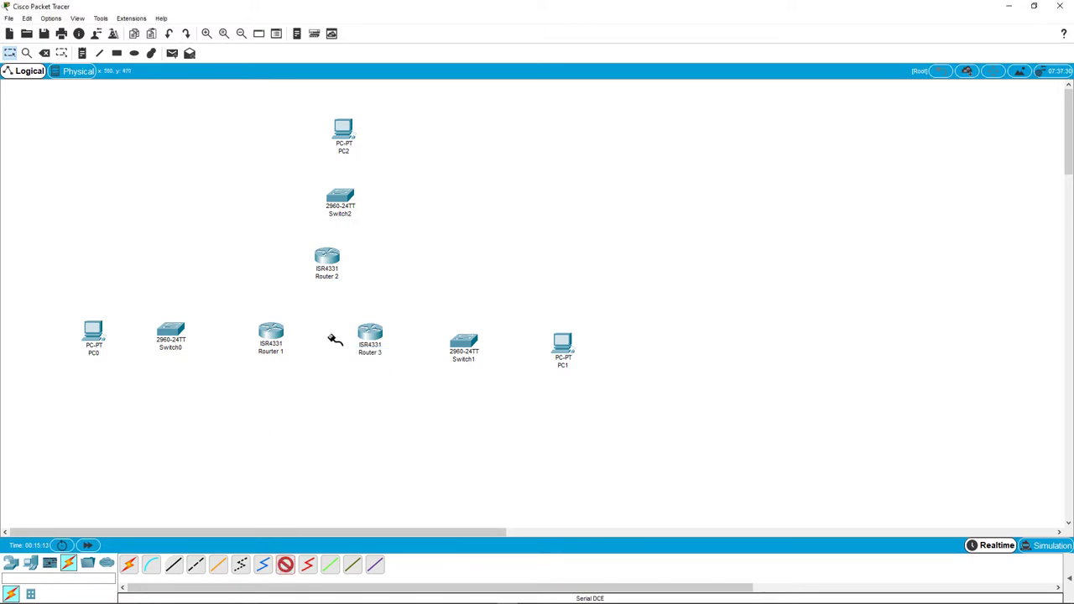
{"action": "left_click", "coordinate": [326, 265]}
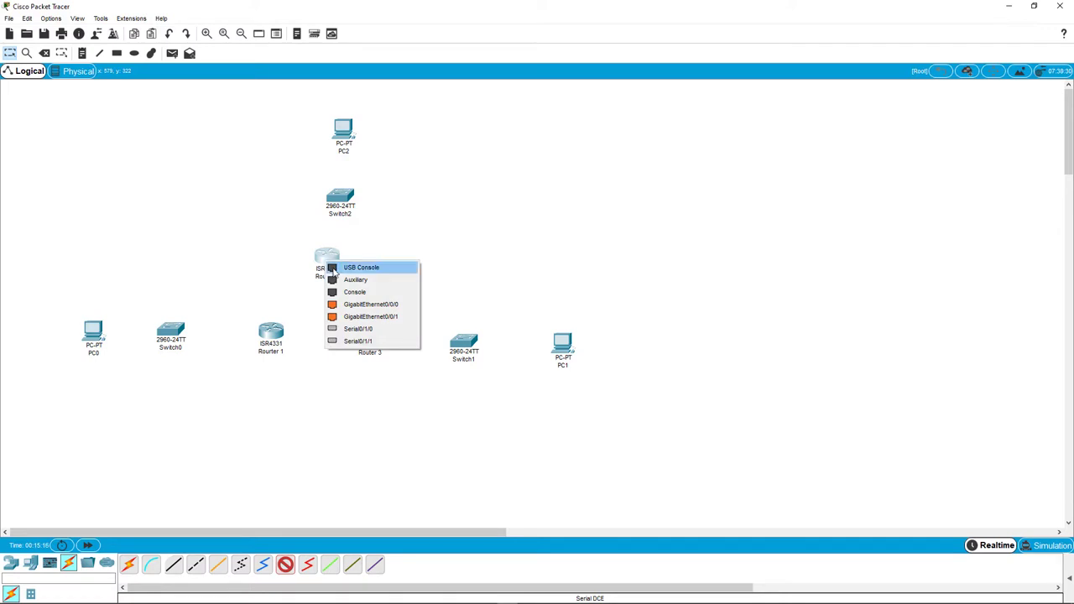
{"action": "left_click", "coordinate": [352, 328]}
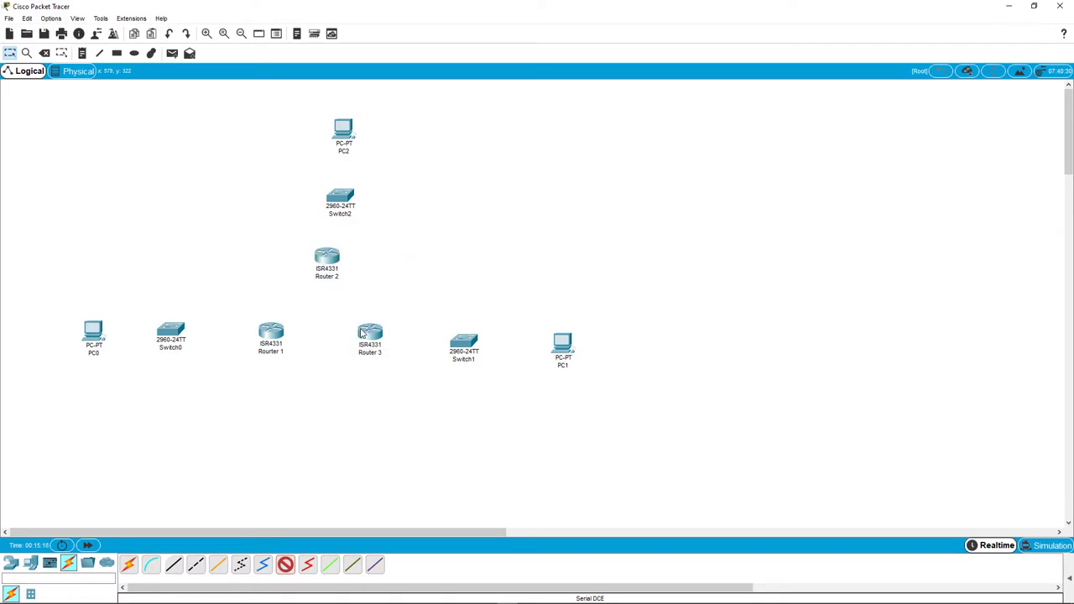
{"action": "left_click", "coordinate": [274, 329]}
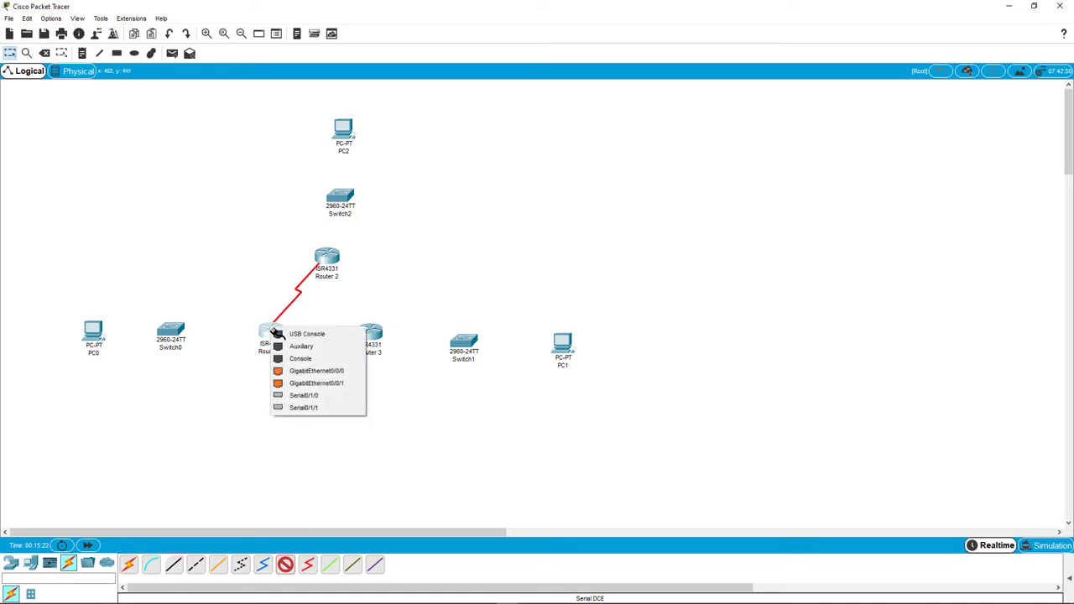
{"action": "left_click", "coordinate": [303, 395]}
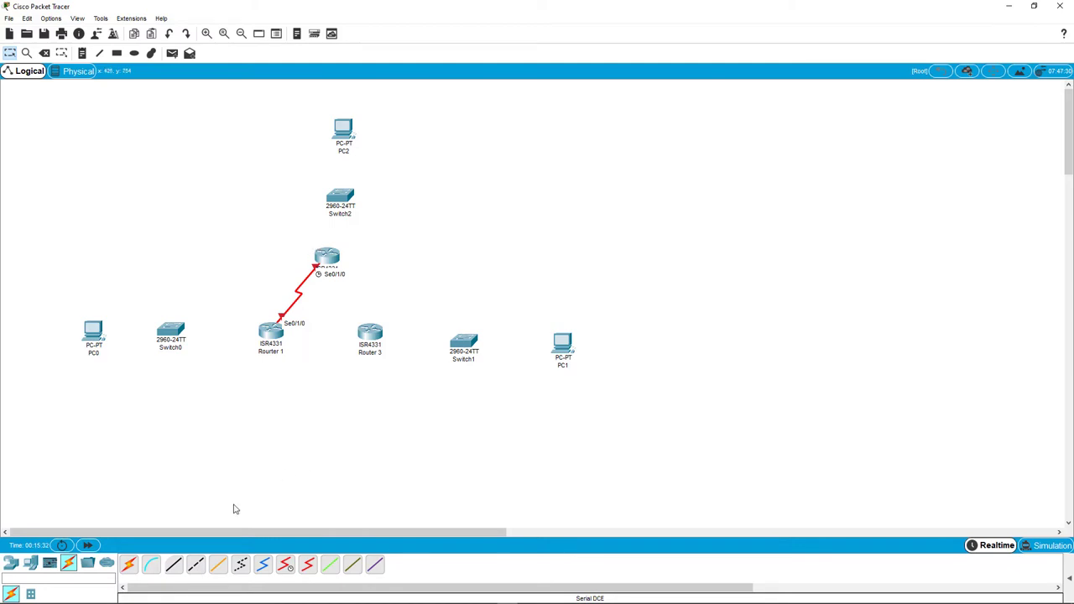
Step: Link Router 2 Serial0/1/1 to Router 3 Serial0/1/1 with a Serial DCE cable
{"action": "left_click", "coordinate": [286, 568]}
{"action": "left_click", "coordinate": [331, 259]}
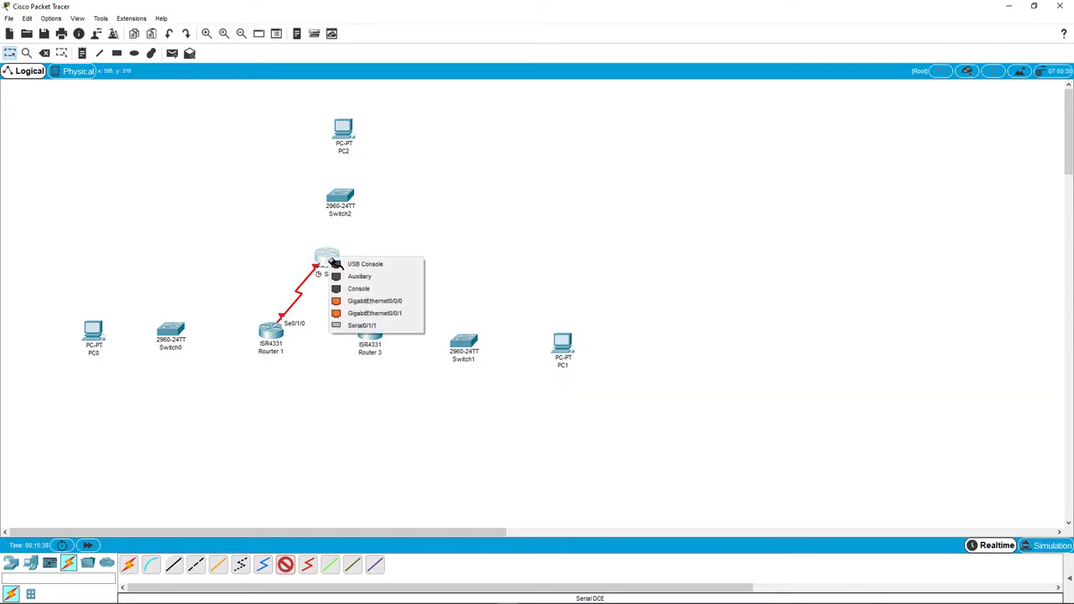
{"action": "left_click", "coordinate": [362, 325]}
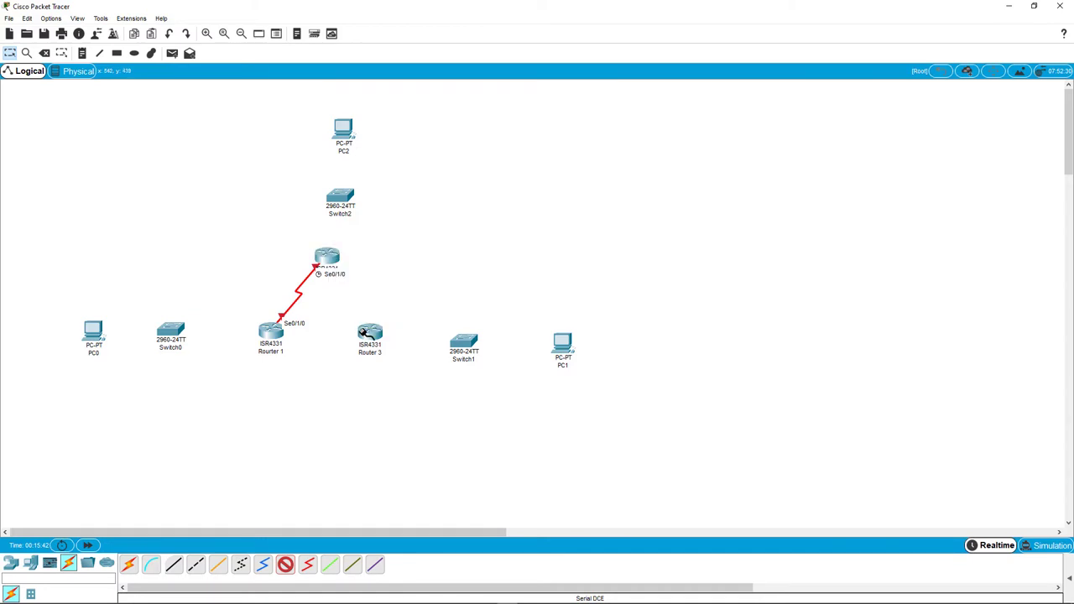
{"action": "mouse_move", "coordinate": [340, 262]}
{"action": "left_click", "coordinate": [369, 335]}
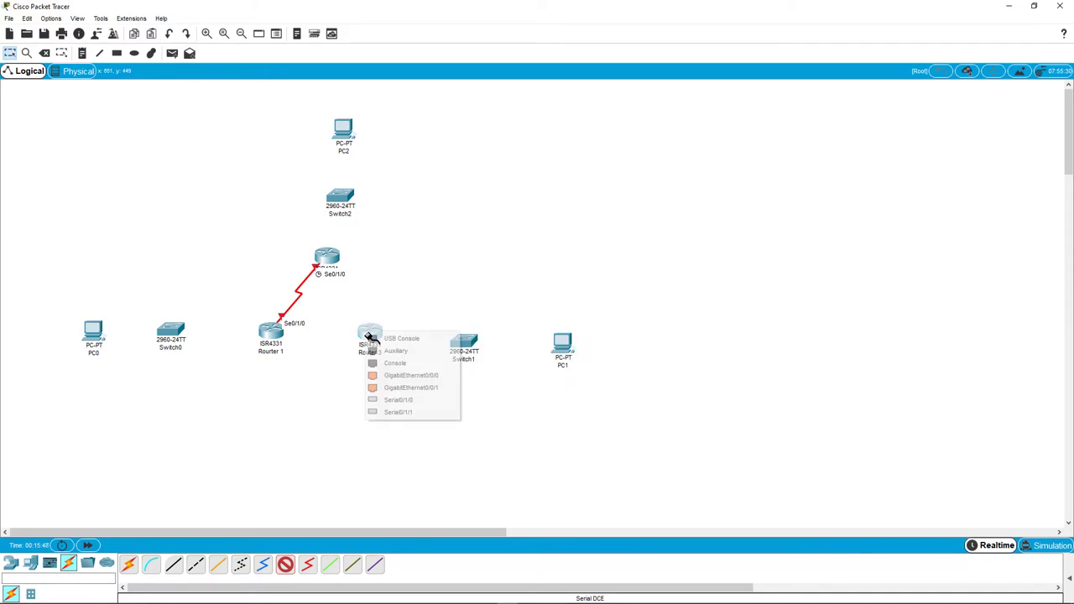
{"action": "left_click", "coordinate": [394, 412]}
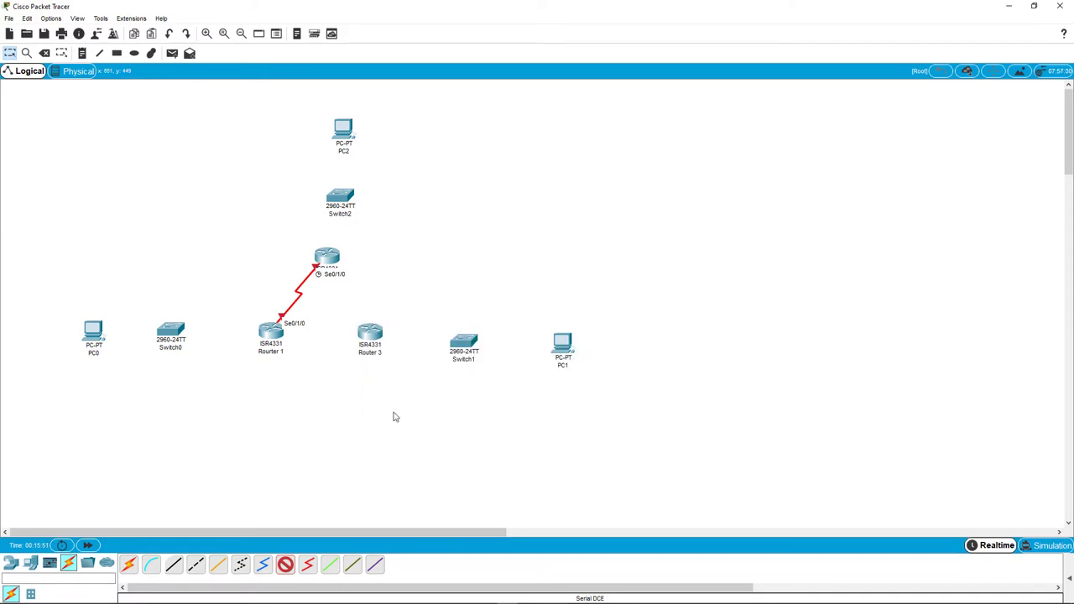
{"action": "left_click", "coordinate": [334, 264]}
{"action": "left_click", "coordinate": [366, 329]}
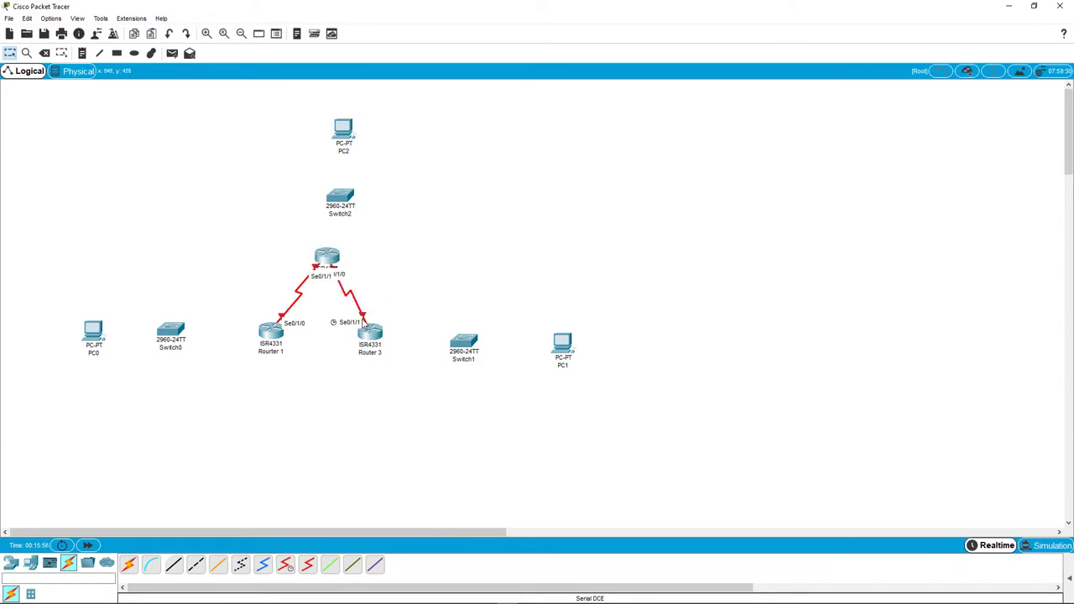
Step: Link Router 1 Serial0/1/1 to Router 3 Serial0/1/0 with a Serial DCE cable
{"action": "left_click", "coordinate": [286, 564]}
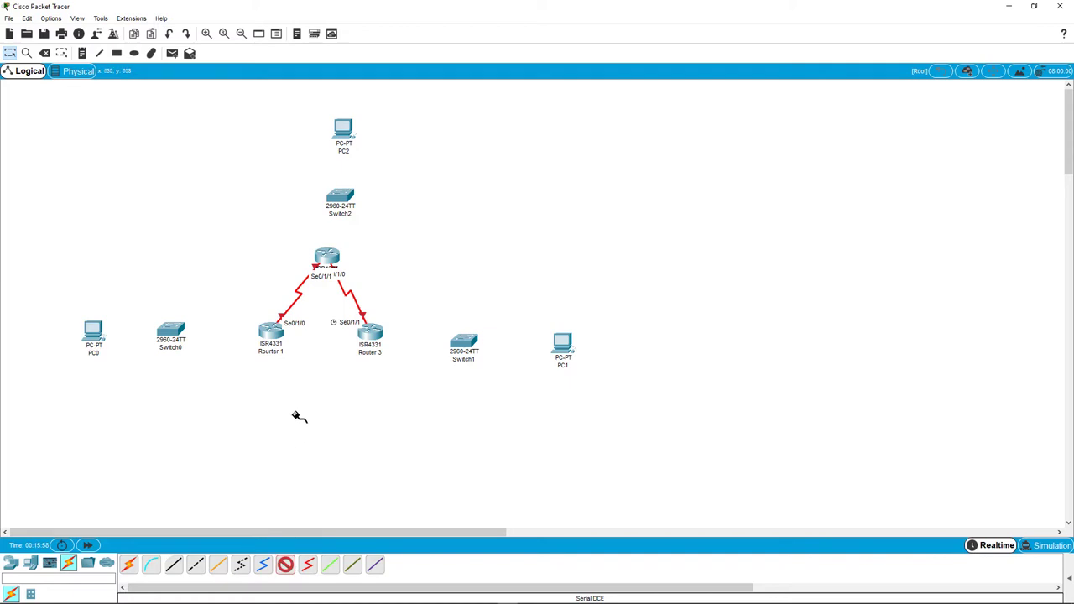
{"action": "left_click", "coordinate": [268, 332]}
{"action": "left_click", "coordinate": [286, 400]}
{"action": "left_click", "coordinate": [372, 351]}
{"action": "left_click", "coordinate": [399, 402]}
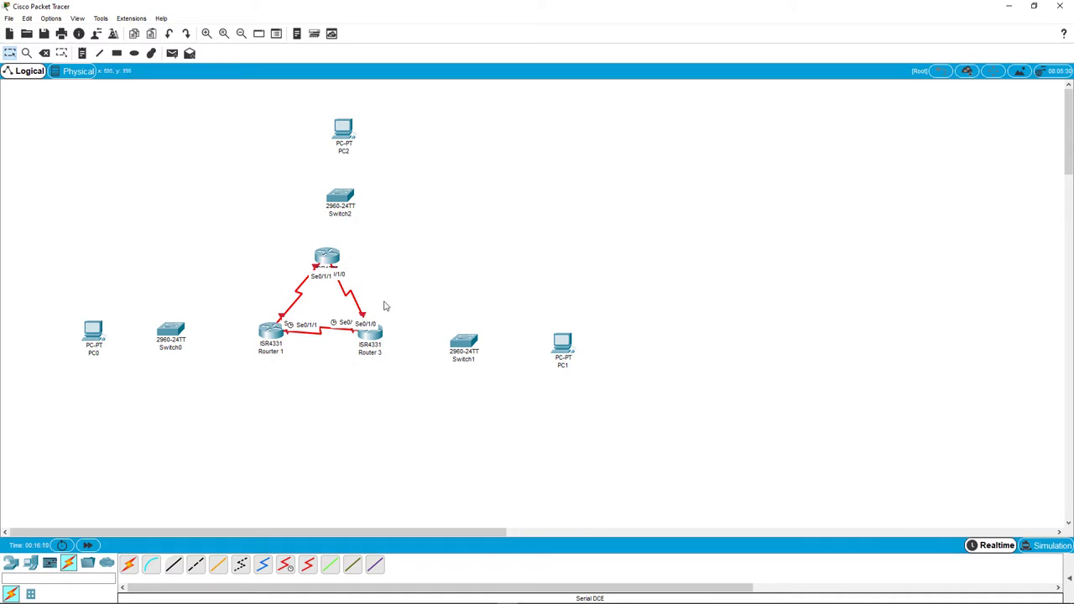
Step: Cable Router 1 GigabitEthernet0/0/0 to Switch0 GigabitEthernet0/2 with copper straight-through
{"action": "left_click", "coordinate": [174, 566]}
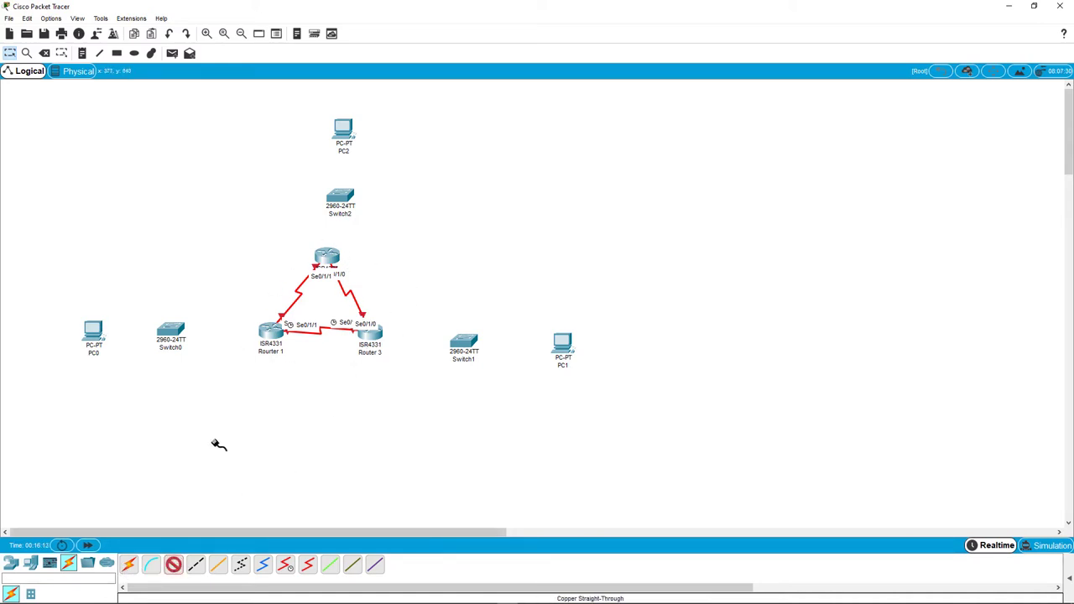
{"action": "left_click", "coordinate": [274, 335]}
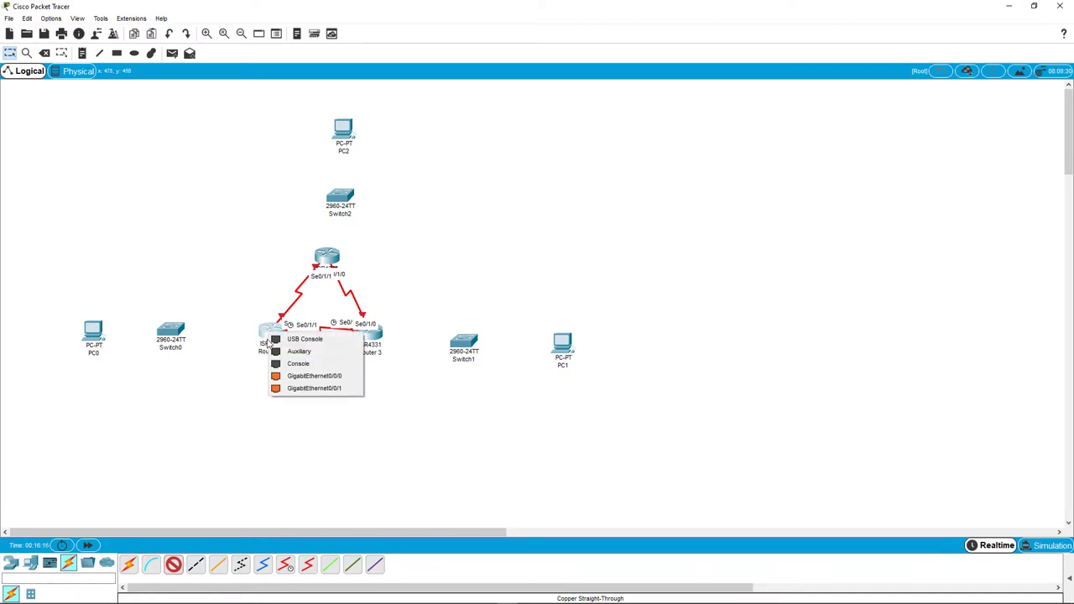
{"action": "left_click", "coordinate": [302, 380]}
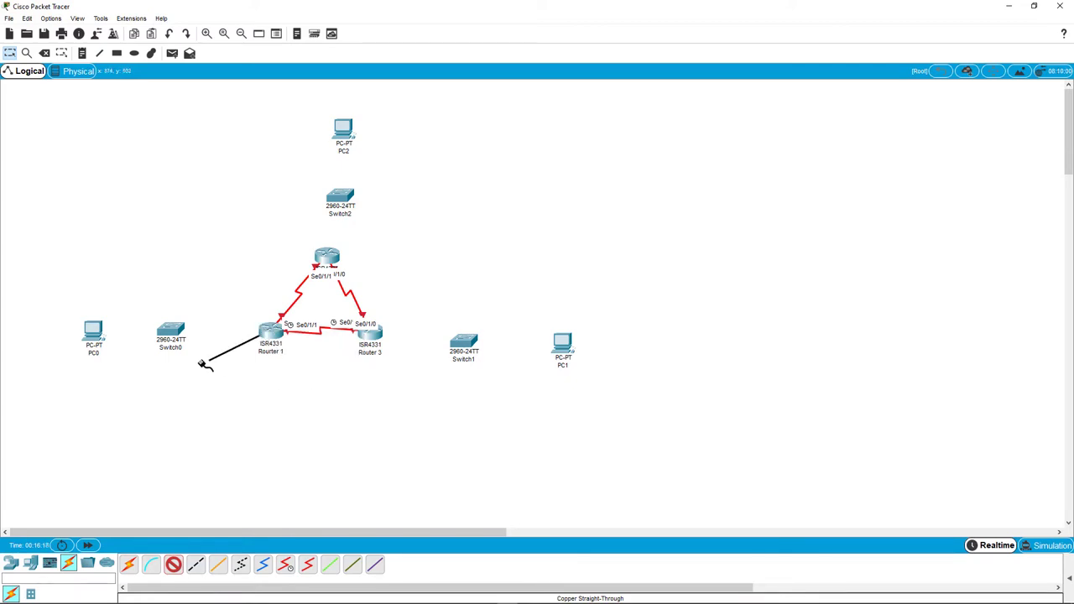
{"action": "left_click", "coordinate": [174, 333]}
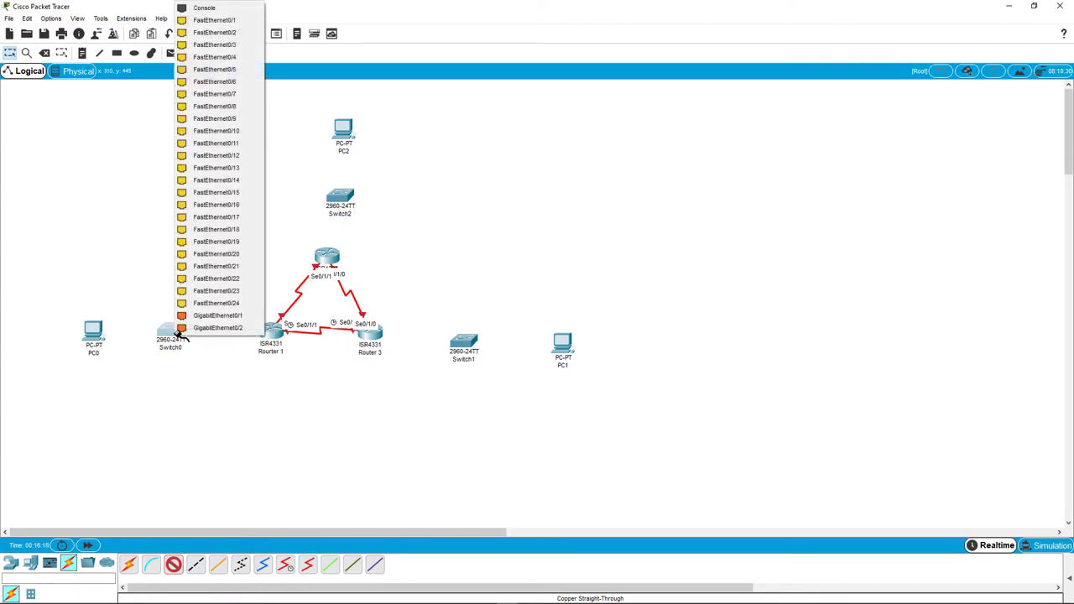
{"action": "left_click", "coordinate": [214, 329]}
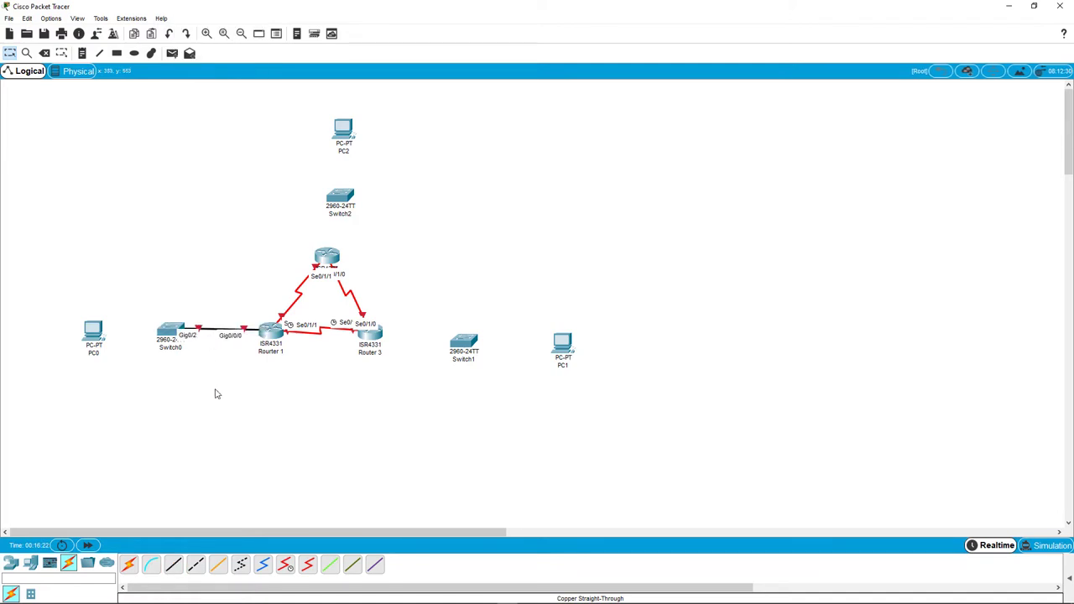
Step: Cable PC0 FastEthernet0 to Switch0 FastEthernet0/1, then bring up Switch0's device window
{"action": "left_click", "coordinate": [172, 569]}
{"action": "left_click", "coordinate": [93, 331]}
{"action": "left_click", "coordinate": [125, 370]}
{"action": "left_click", "coordinate": [172, 335]}
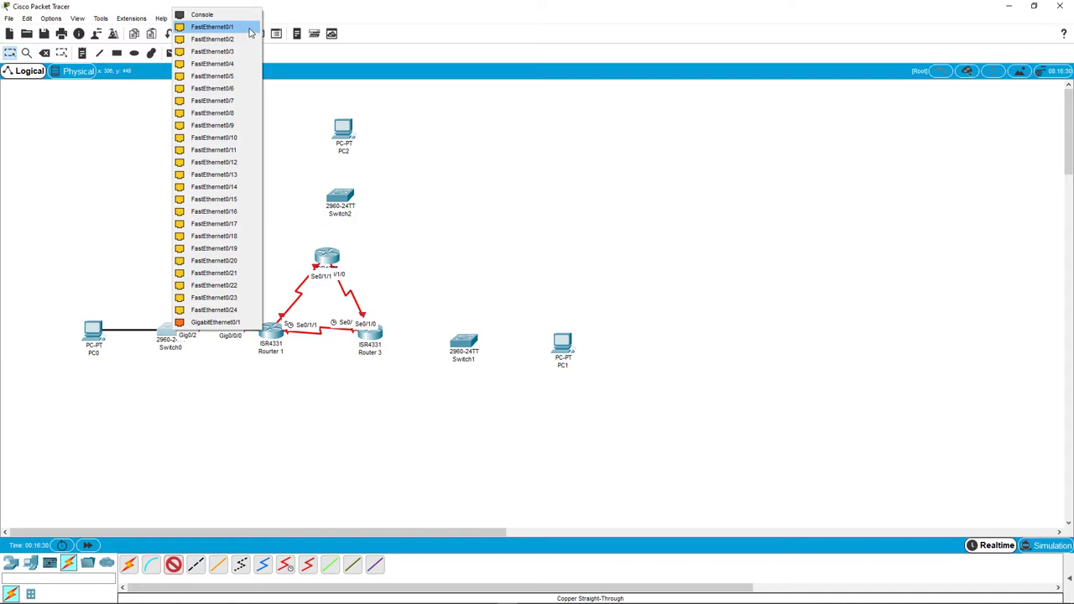
{"action": "left_click", "coordinate": [249, 32]}
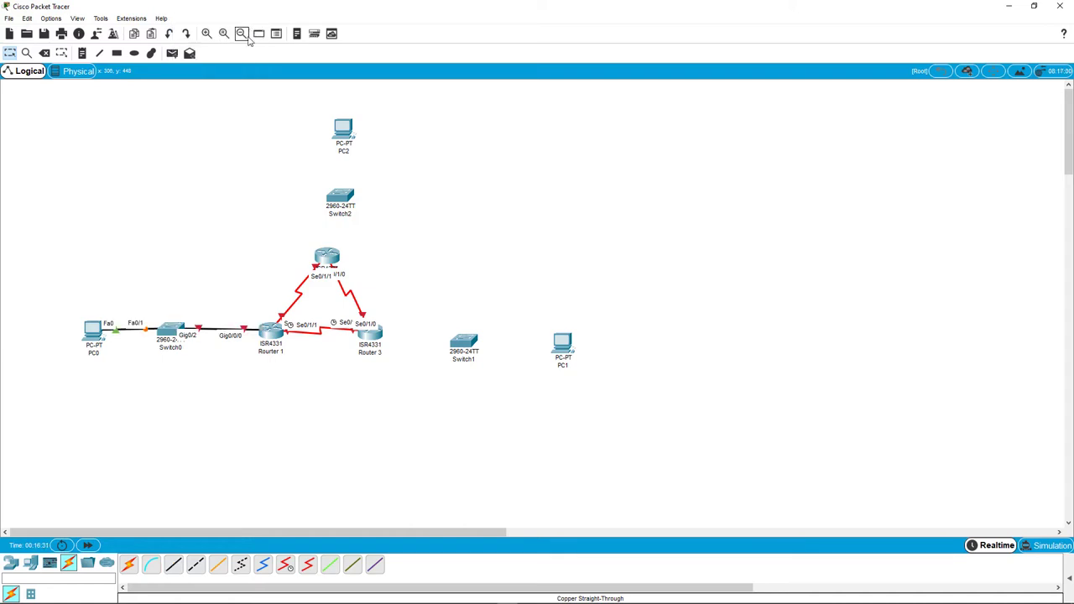
{"action": "left_click", "coordinate": [172, 330]}
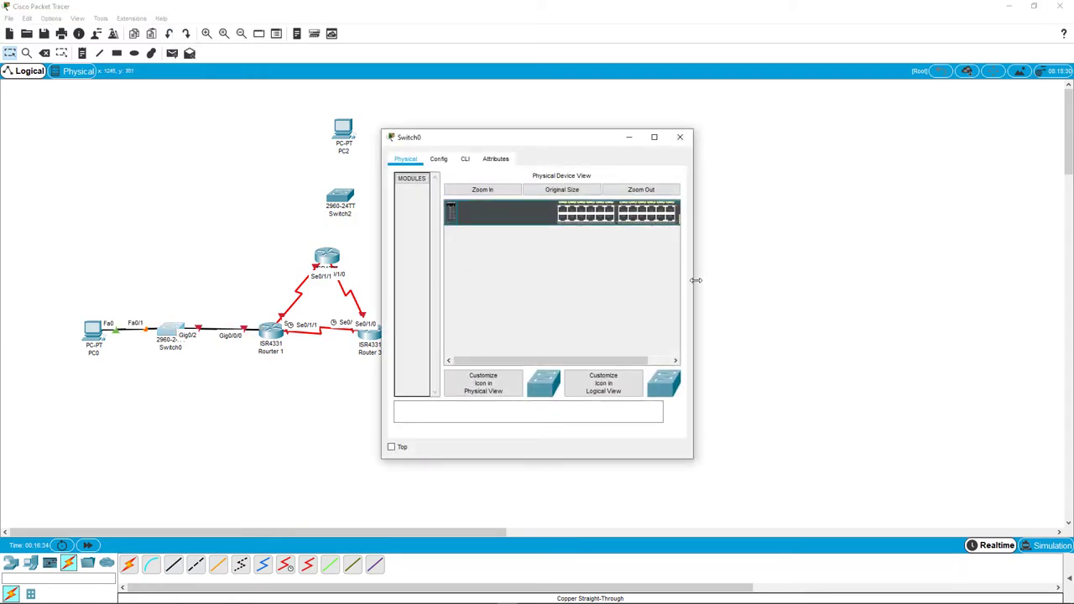
Step: Widen and close Switch0's window, then widen Router 1's, zoom into its hardware, and close it
{"action": "left_click_drag", "start_coordinate": [696, 279], "coordinate": [894, 279]}
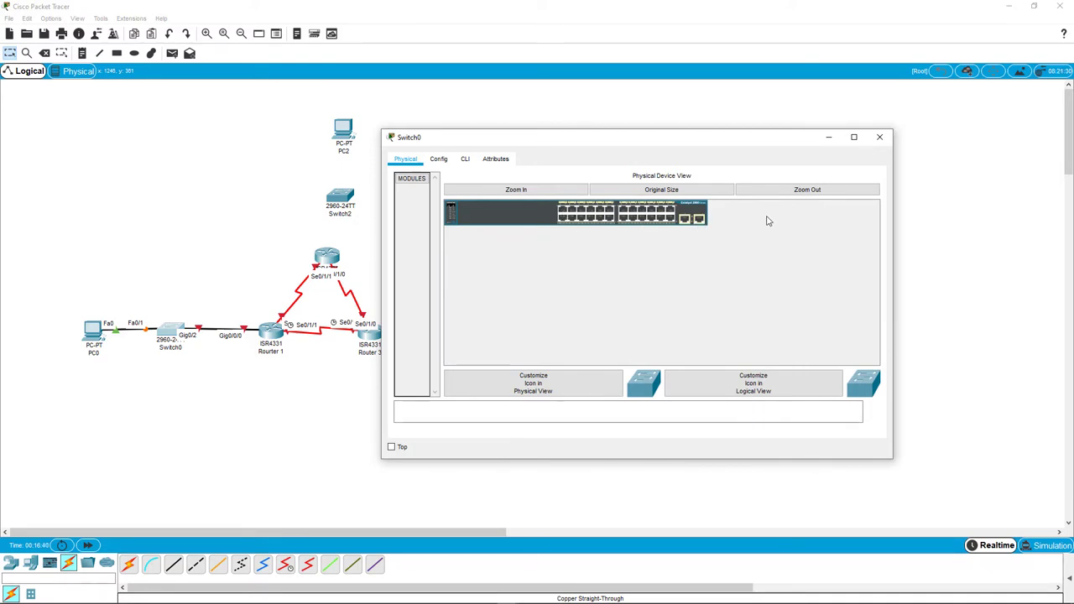
{"action": "left_click", "coordinate": [881, 136]}
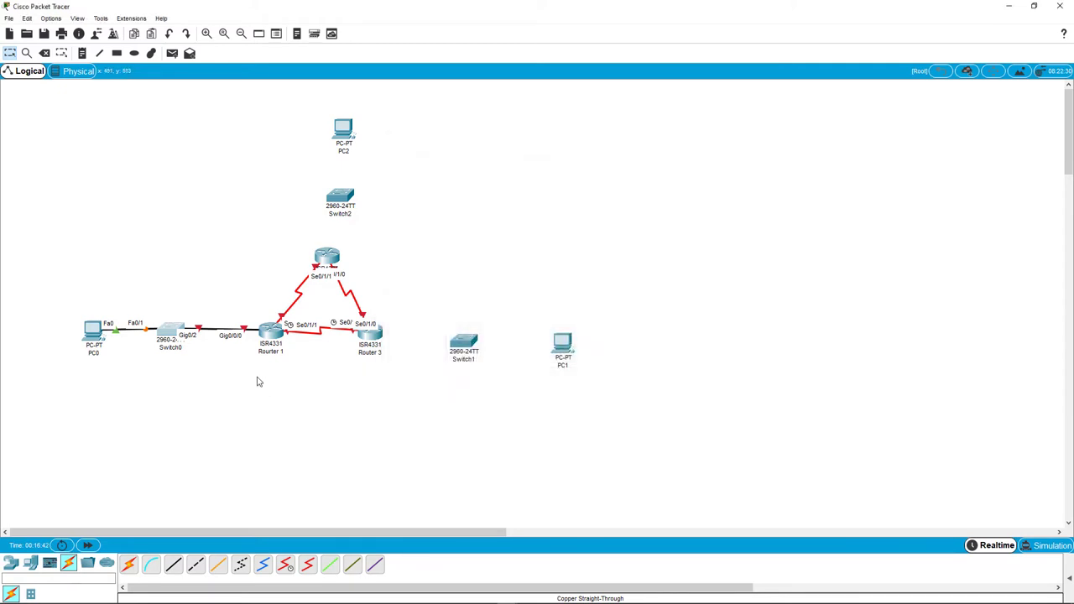
{"action": "left_click", "coordinate": [267, 344]}
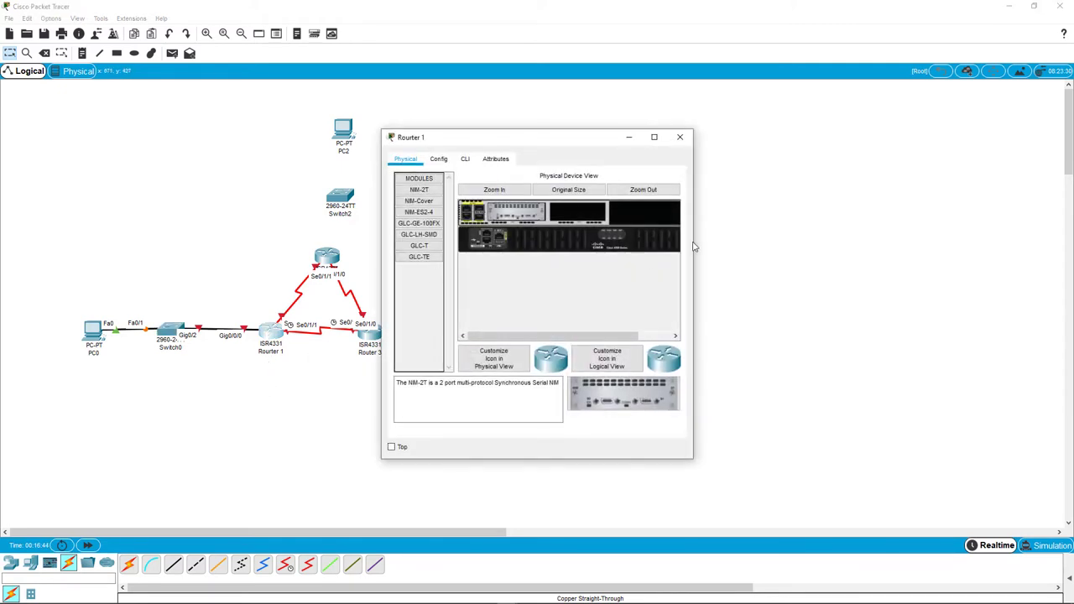
{"action": "left_click_drag", "start_coordinate": [693, 243], "coordinate": [889, 244]}
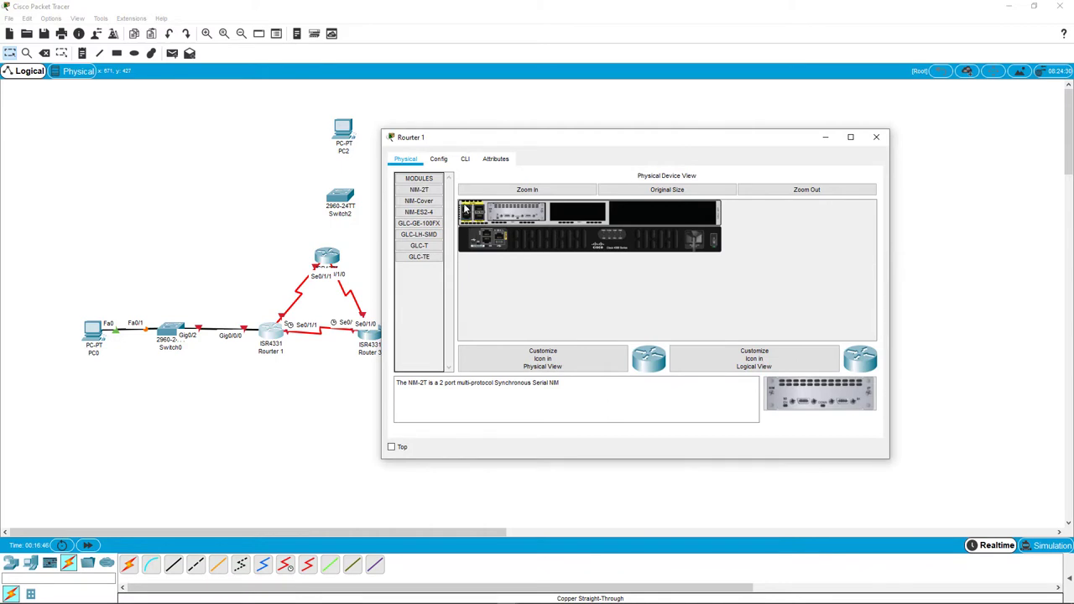
{"action": "left_click", "coordinate": [527, 189]}
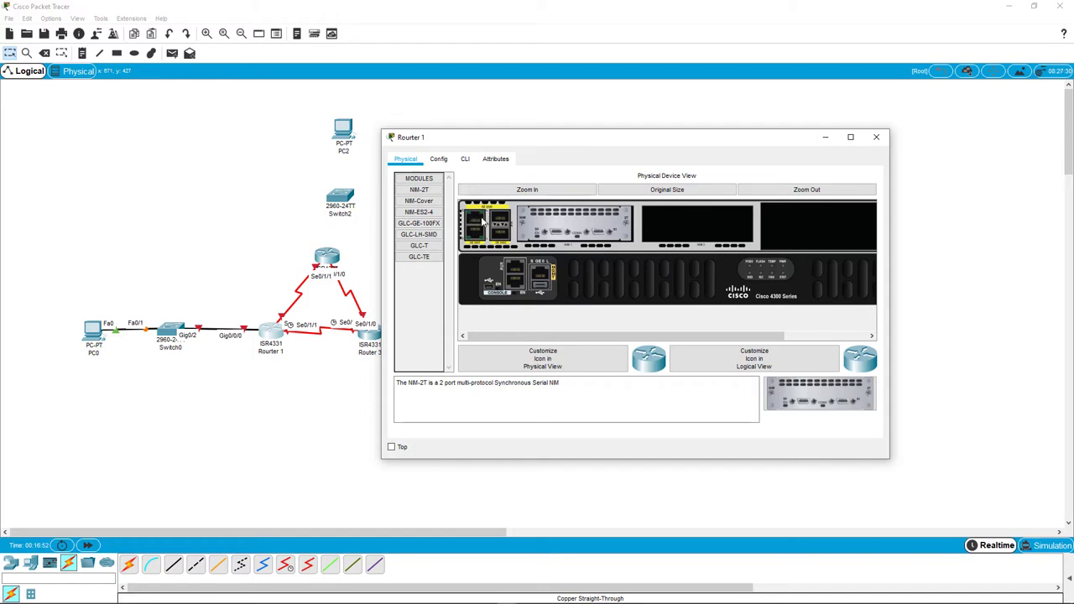
{"action": "left_click", "coordinate": [876, 137]}
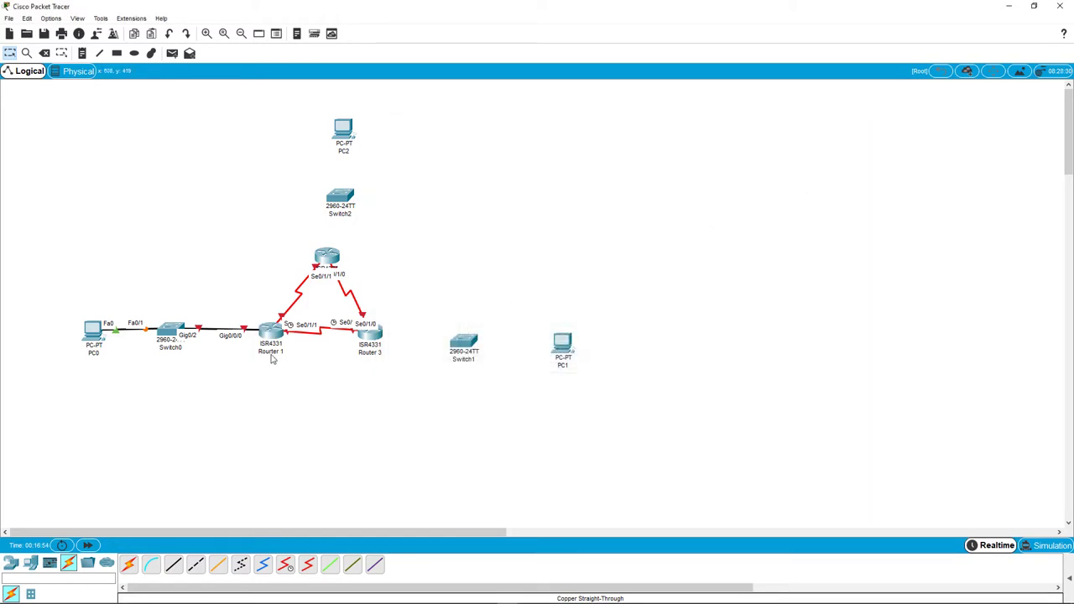
Step: Cable the top router Gig0/0/0 and PC2 Fa0 to Switch2 Gig0/2 and Fa0/1
{"action": "left_click", "coordinate": [173, 564]}
{"action": "left_click", "coordinate": [336, 256]}
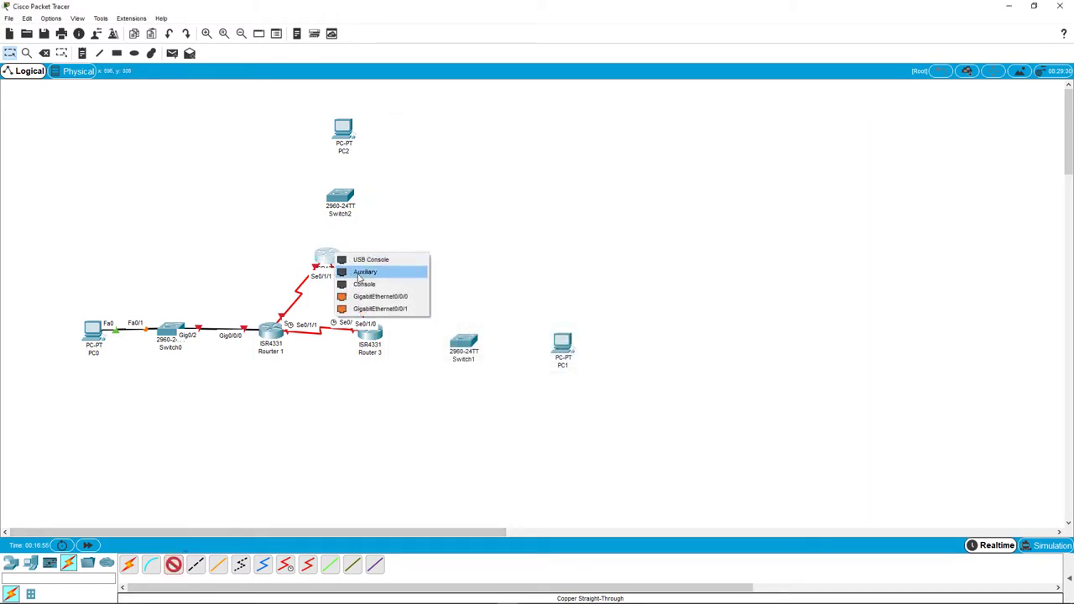
{"action": "left_click", "coordinate": [380, 296]}
{"action": "left_click", "coordinate": [341, 199]}
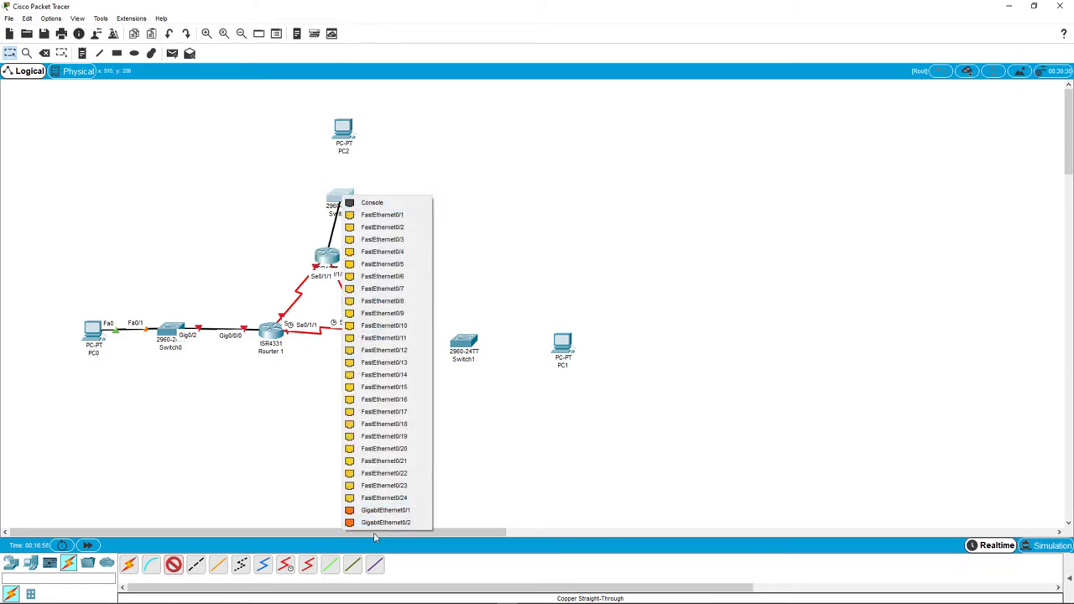
{"action": "left_click", "coordinate": [374, 522]}
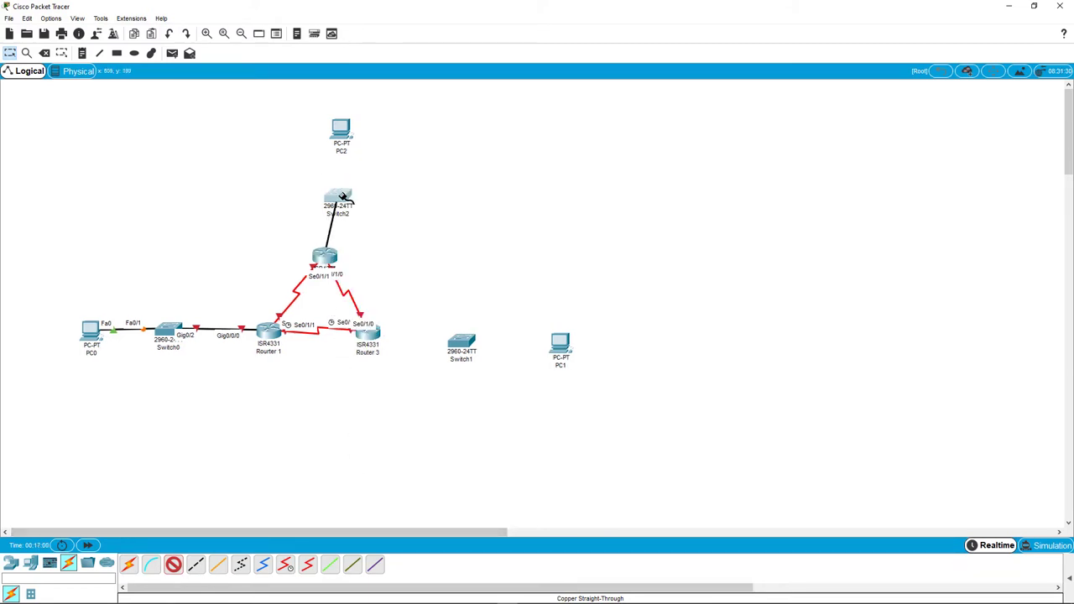
{"action": "left_click", "coordinate": [342, 197]}
{"action": "left_click", "coordinate": [386, 515]}
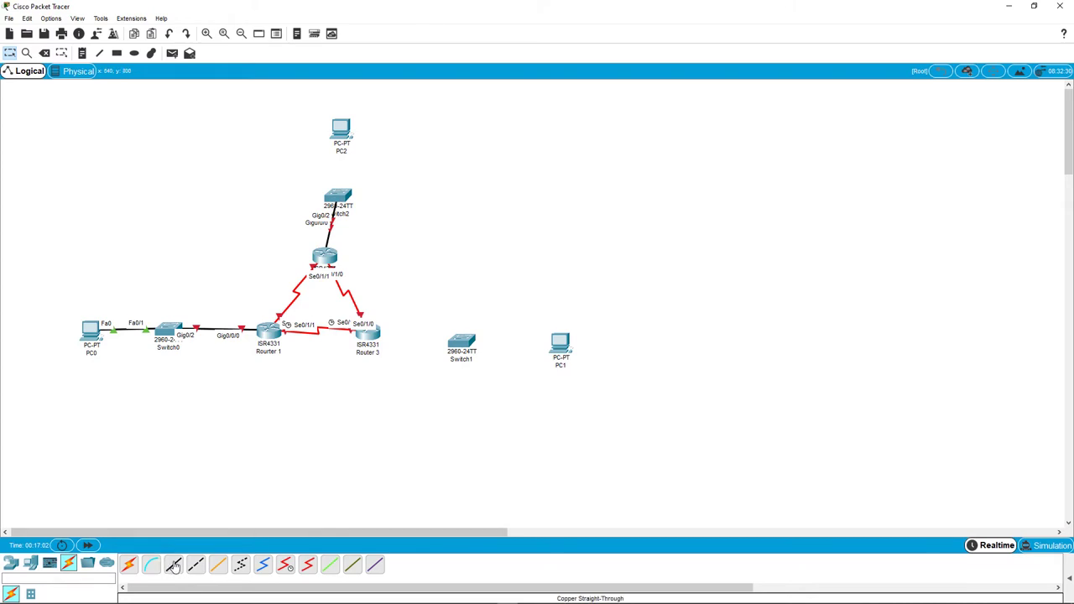
{"action": "left_click", "coordinate": [173, 565]}
{"action": "left_click", "coordinate": [341, 136]}
{"action": "left_click", "coordinate": [381, 161]}
{"action": "left_click", "coordinate": [342, 199]}
{"action": "left_click", "coordinate": [379, 212]}
Step: Cable Router 3 Gig0/0/0 to Switch1 Gig0/2, and Switch1 Fa0/1 to PC1 Fa0
{"action": "left_click", "coordinate": [367, 343]}
{"action": "left_click", "coordinate": [394, 383]}
{"action": "left_click", "coordinate": [483, 349]}
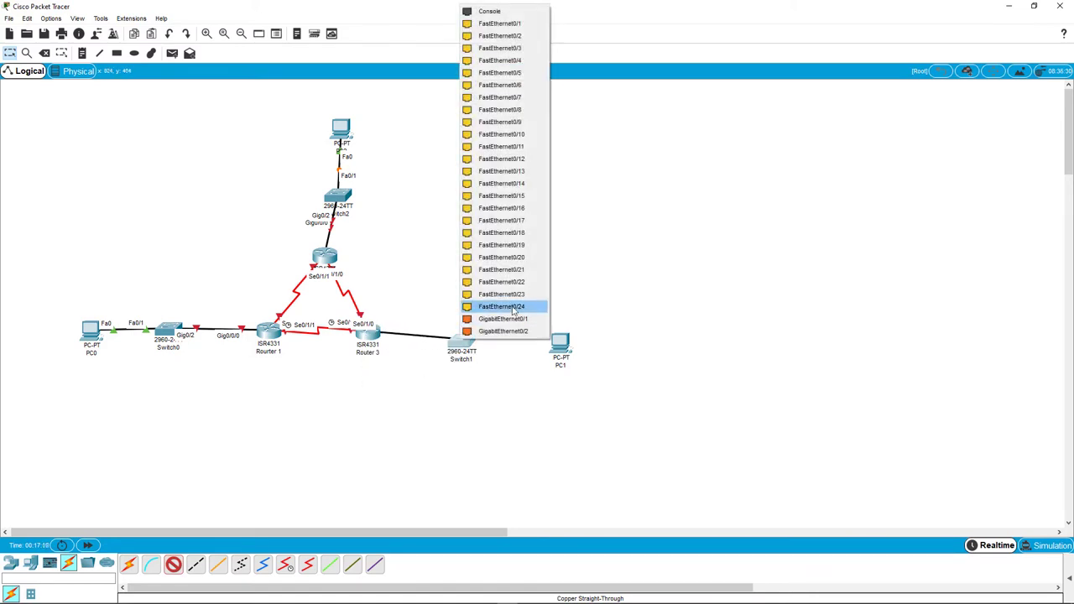
{"action": "left_click", "coordinate": [508, 338]}
{"action": "left_click", "coordinate": [173, 564]}
{"action": "left_click", "coordinate": [462, 348]}
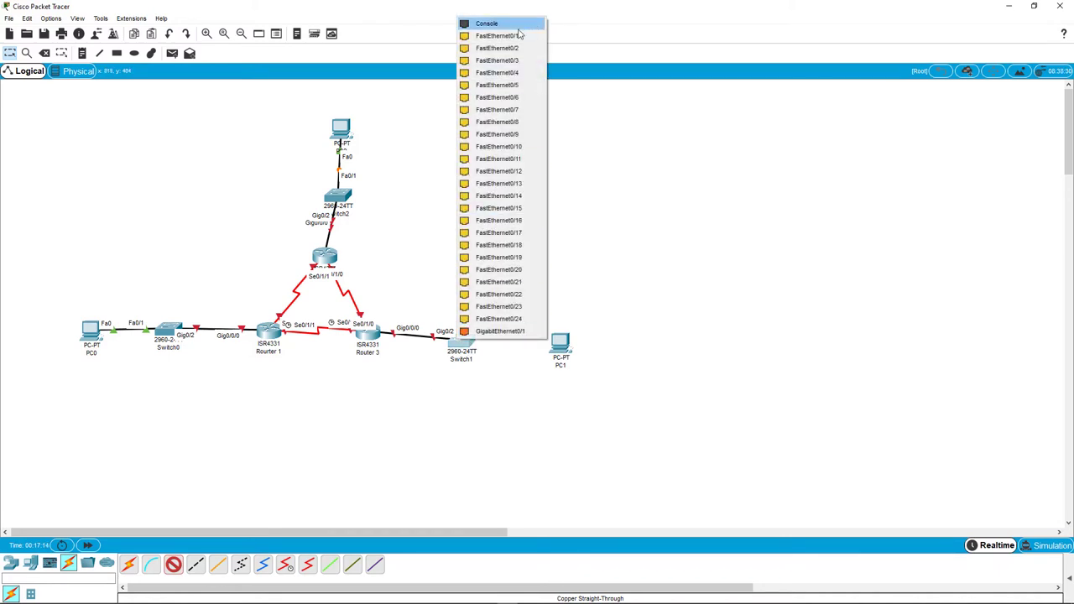
{"action": "left_click", "coordinate": [518, 36]}
{"action": "left_click", "coordinate": [559, 342]}
{"action": "left_click", "coordinate": [589, 386]}
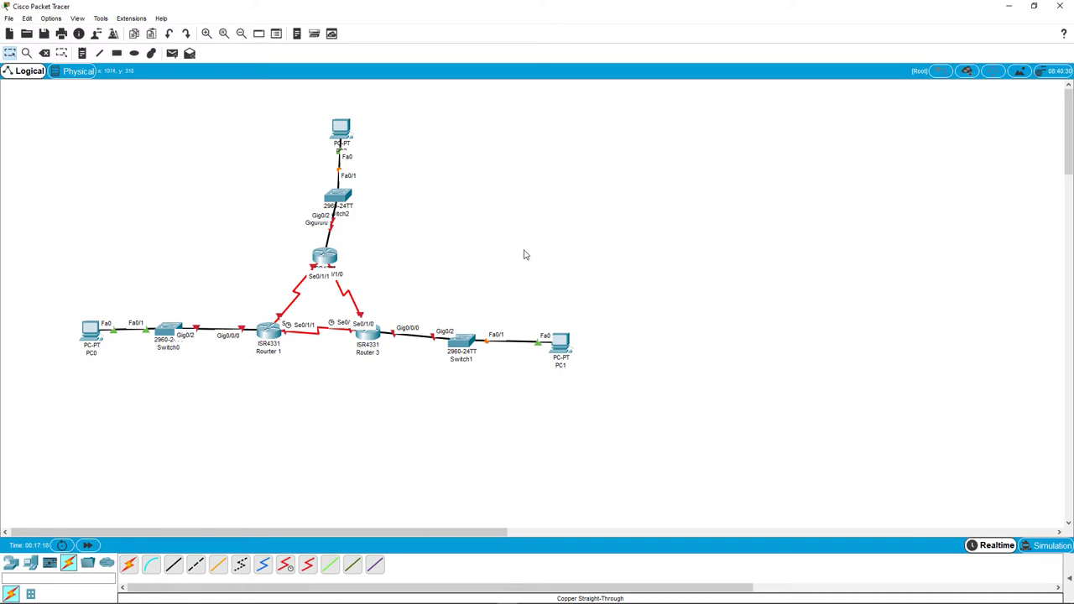
Step: Nudge Switch2, PC2, Switch1 and PC1 into aligned positions
{"action": "left_click_drag", "start_coordinate": [352, 196], "coordinate": [337, 192]}
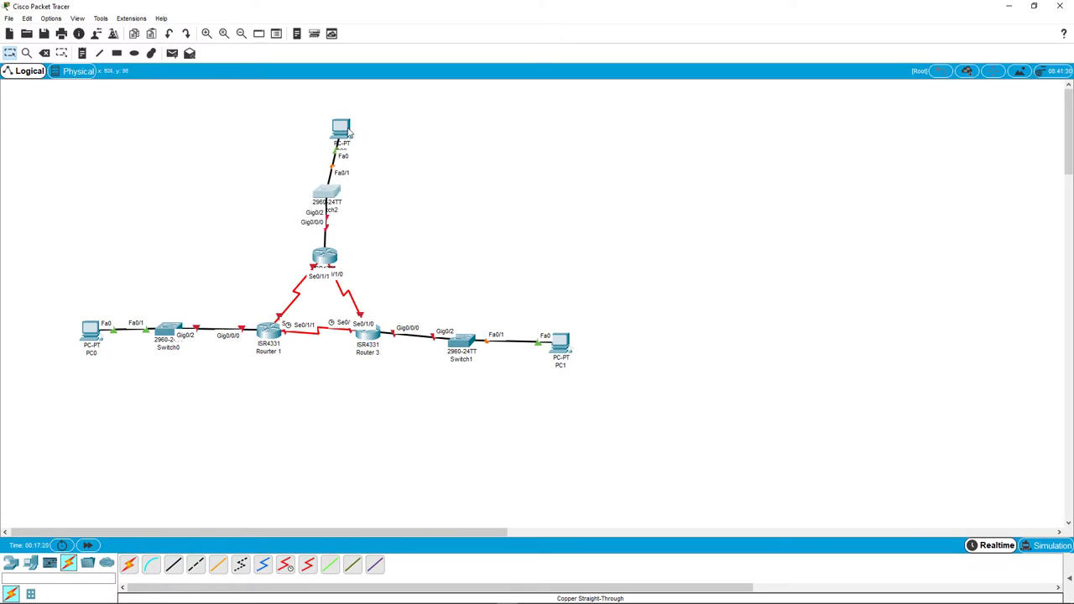
{"action": "left_click_drag", "start_coordinate": [347, 132], "coordinate": [334, 131]}
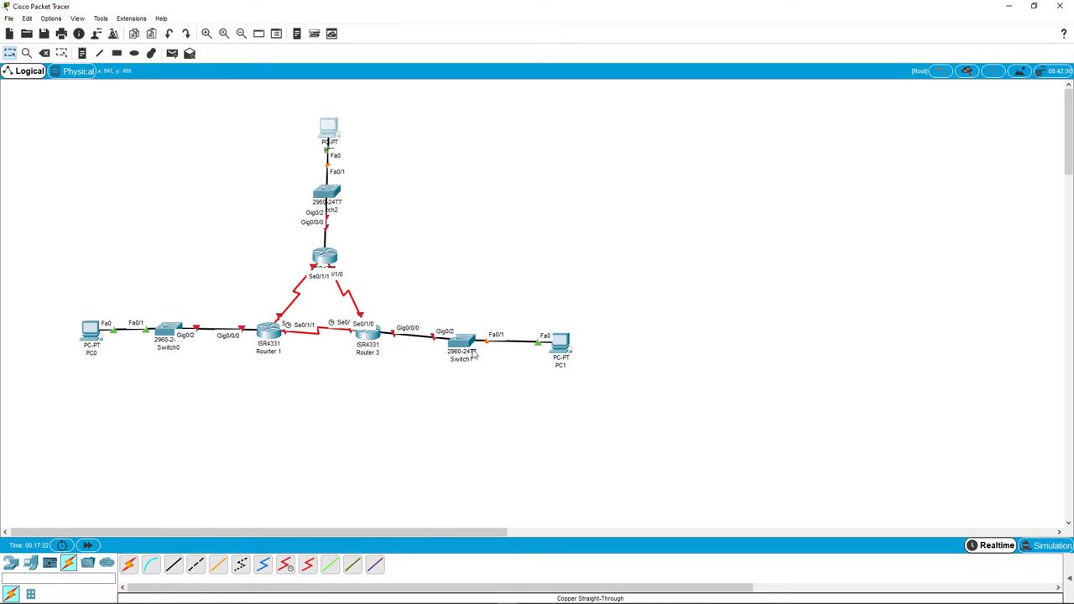
{"action": "left_click_drag", "start_coordinate": [472, 352], "coordinate": [475, 337]}
{"action": "left_click_drag", "start_coordinate": [551, 346], "coordinate": [559, 338]}
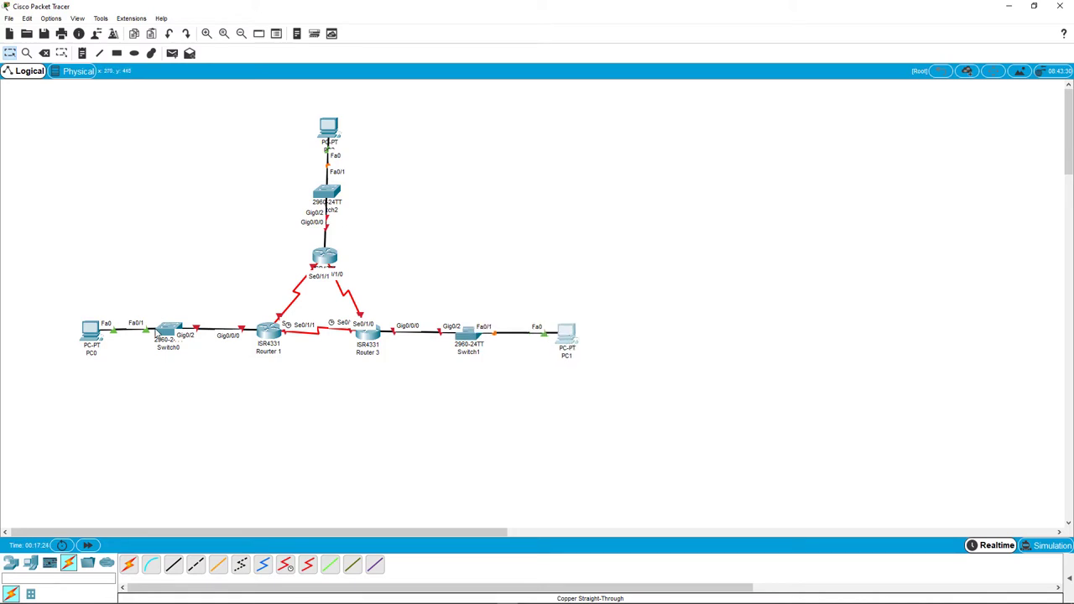
{"action": "left_click", "coordinate": [328, 419]}
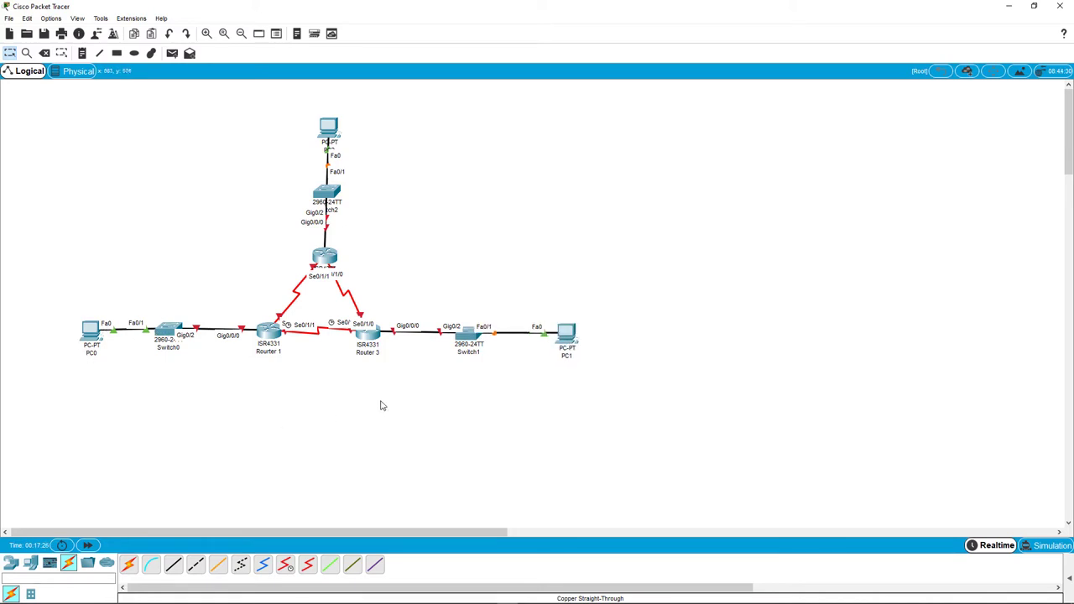